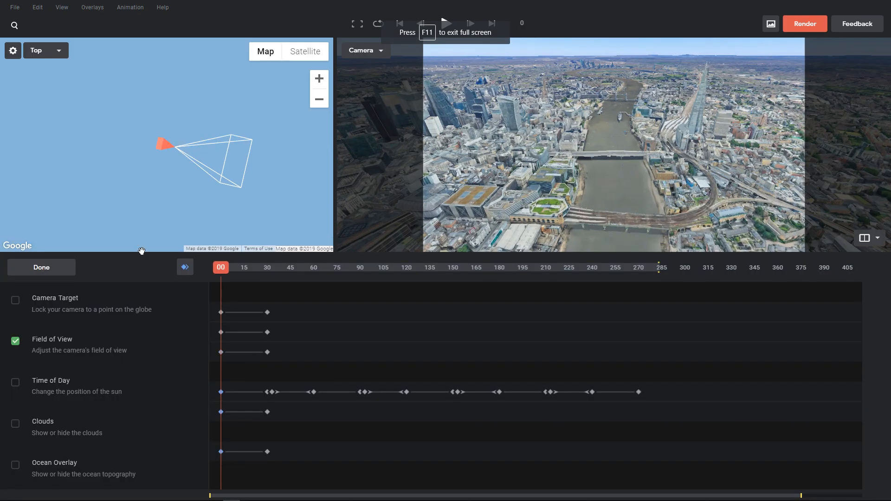
# Close the attribute list and scrub through the timeline to preview the camera animation, returning the playhead to frame 0
pyautogui.click(42, 268)
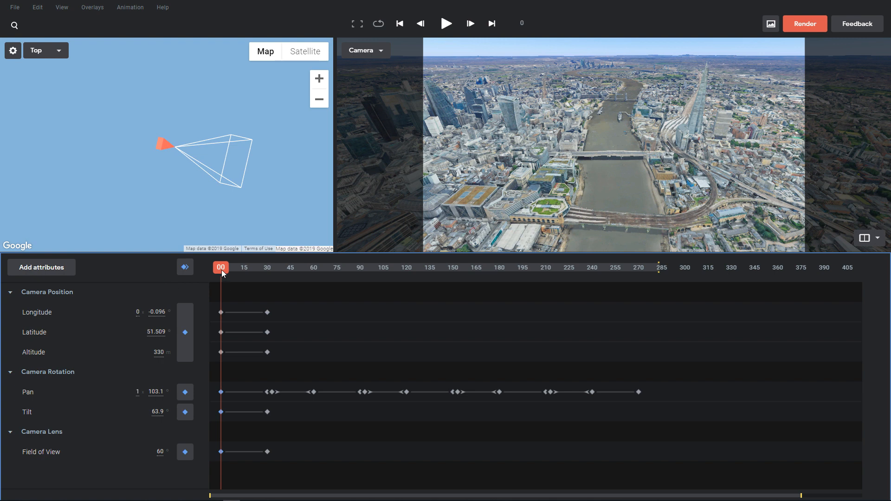
pyautogui.moveTo(221, 273); pyautogui.dragTo(243, 278)
pyautogui.moveTo(152, 275); pyautogui.dragTo(141, 274)
pyautogui.moveTo(220, 268); pyautogui.dragTo(431, 299)
pyautogui.moveTo(240, 294); pyautogui.dragTo(67, 276)
pyautogui.click(319, 101)
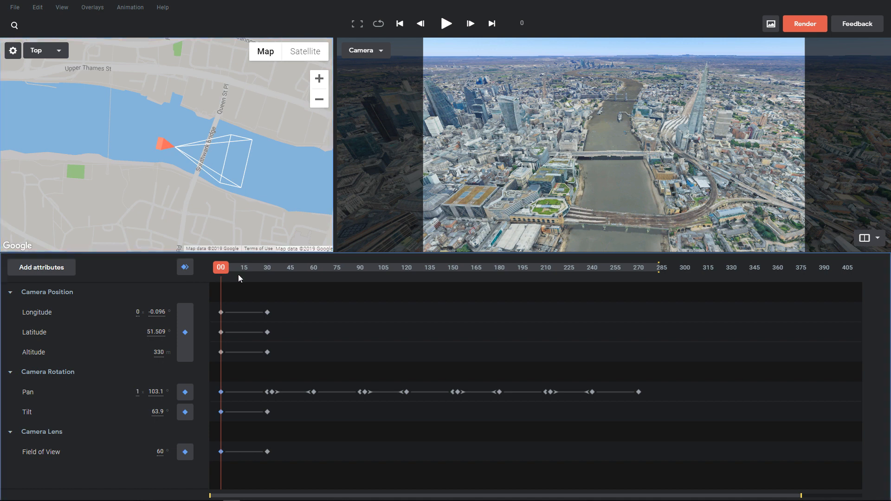
pyautogui.moveTo(238, 274); pyautogui.dragTo(162, 282)
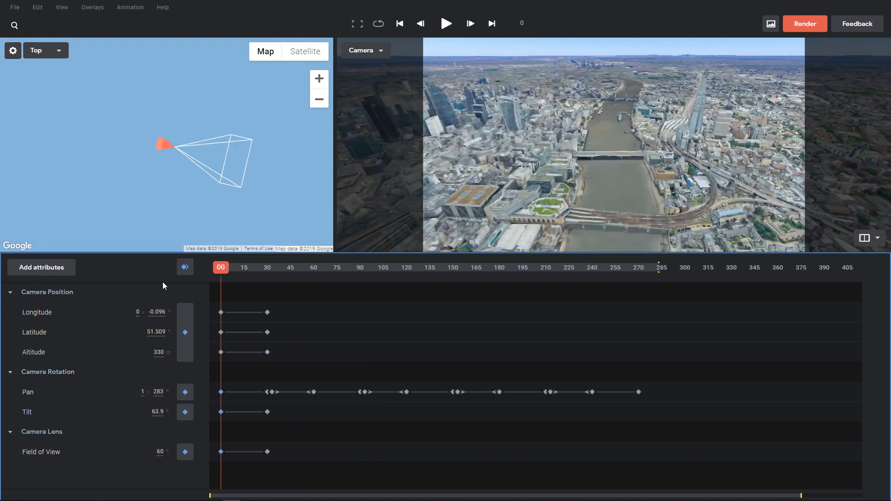
# Collapse the Camera Position group and examine the Tilt curve while scrubbing the playhead to frame 73
pyautogui.click(11, 294)
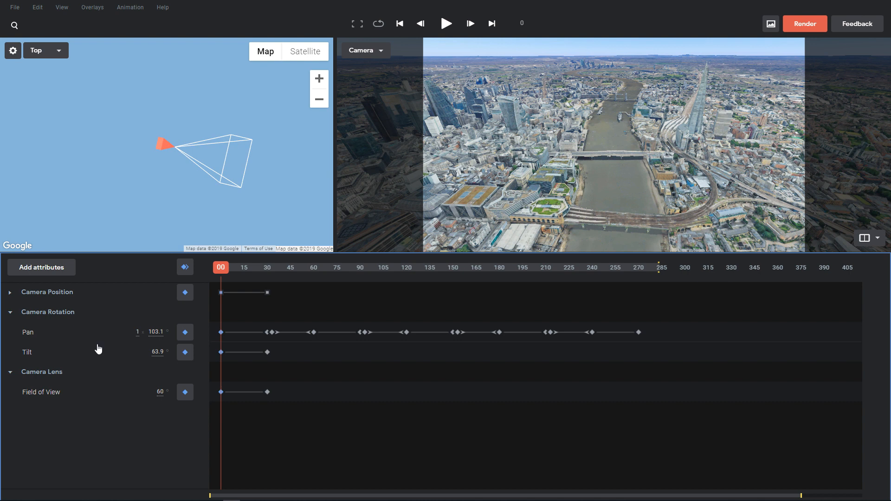
pyautogui.click(125, 359)
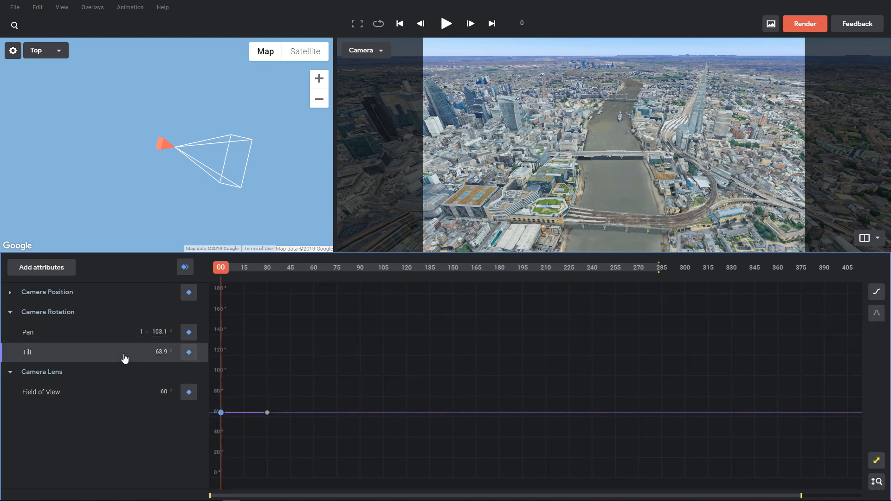
pyautogui.moveTo(218, 268); pyautogui.dragTo(653, 333)
pyautogui.moveTo(578, 334); pyautogui.dragTo(335, 335)
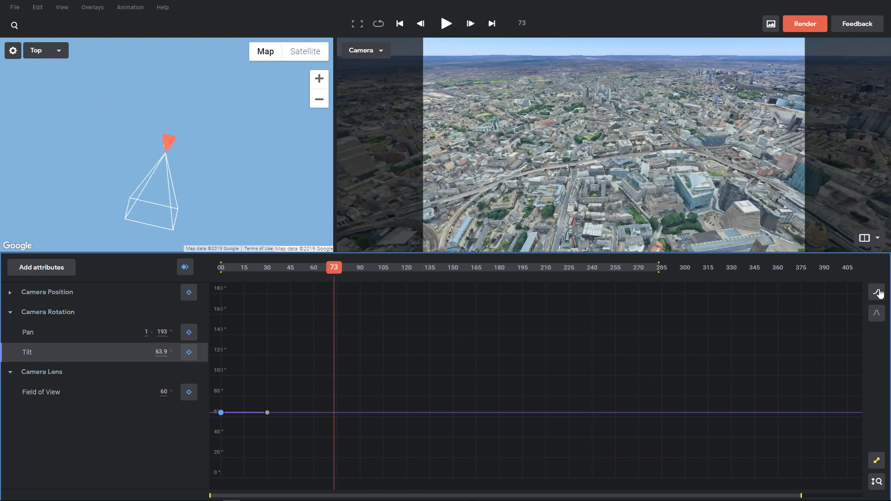
# Switch the graph from value curves to speed curves, return the playhead to frame 0 and close the Tilt graph
pyautogui.click(877, 313)
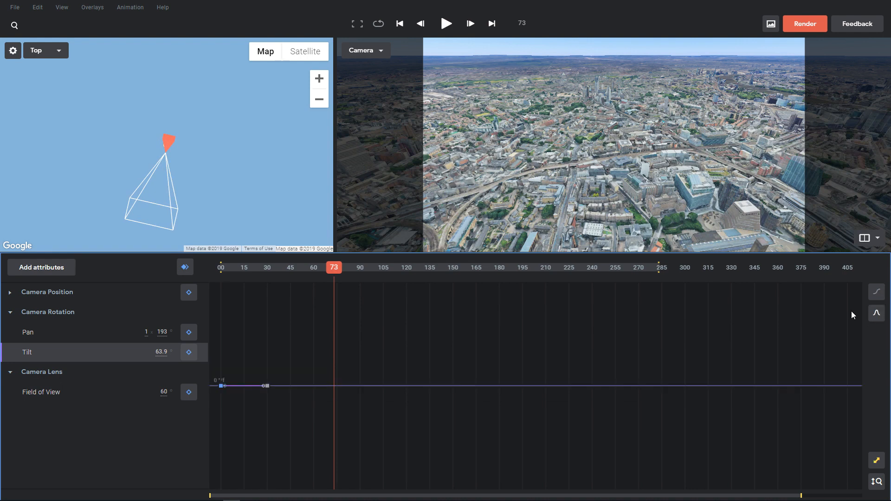
pyautogui.moveTo(334, 268); pyautogui.dragTo(136, 268)
pyautogui.click(129, 266)
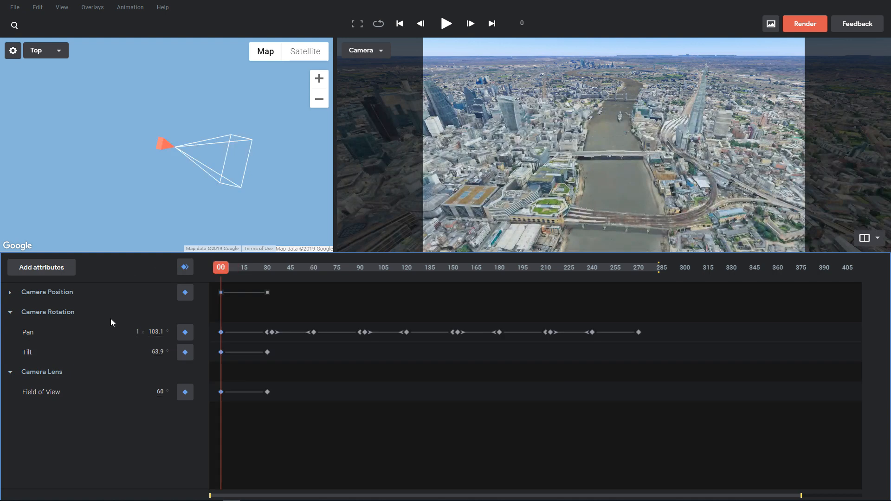
# Examine the speed graphs of the Field of View and Pan attributes, scrubbing the timeline and returning to the keyframe view
pyautogui.click(111, 396)
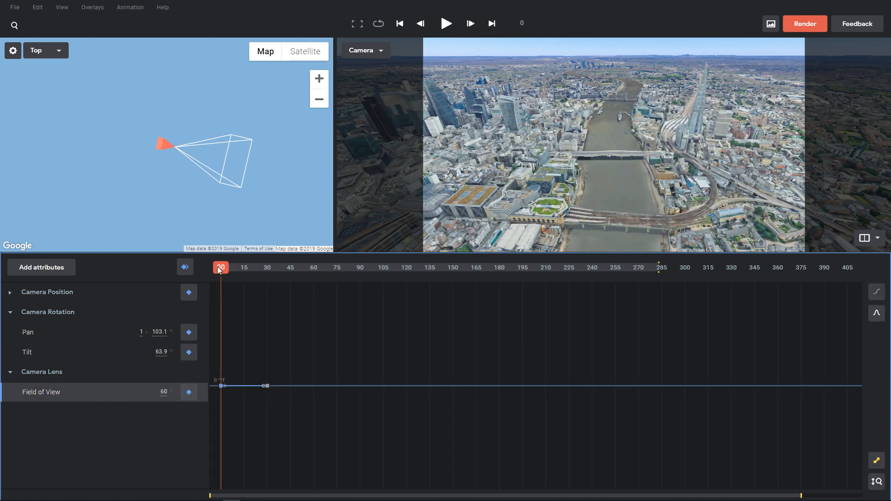
pyautogui.moveTo(217, 267); pyautogui.dragTo(501, 302)
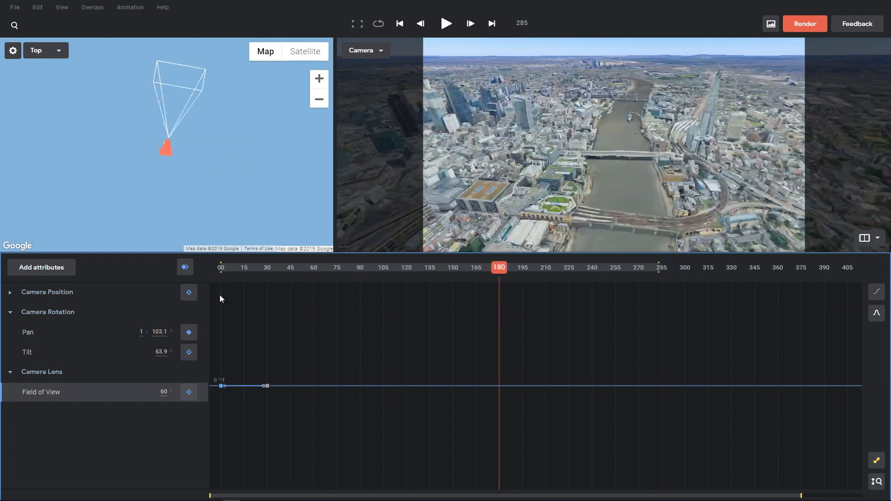
pyautogui.click(220, 299)
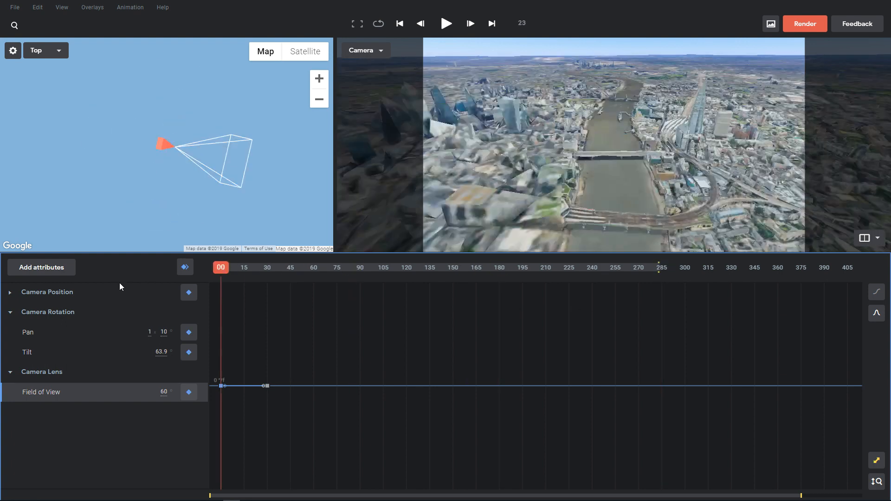
pyautogui.click(80, 340)
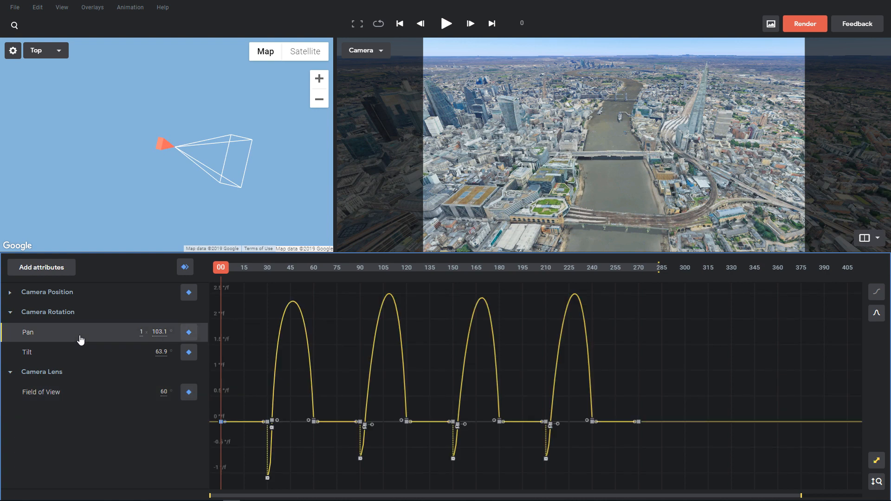
pyautogui.click(139, 271)
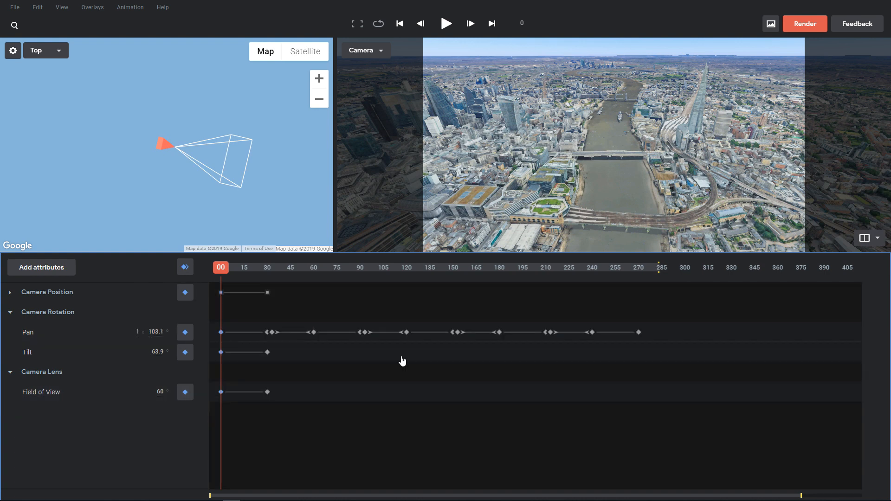
# Move the playhead to frame 30 and narrow the visible timeline range to about the first 70 frames
pyautogui.moveTo(803, 494); pyautogui.dragTo(614, 481)
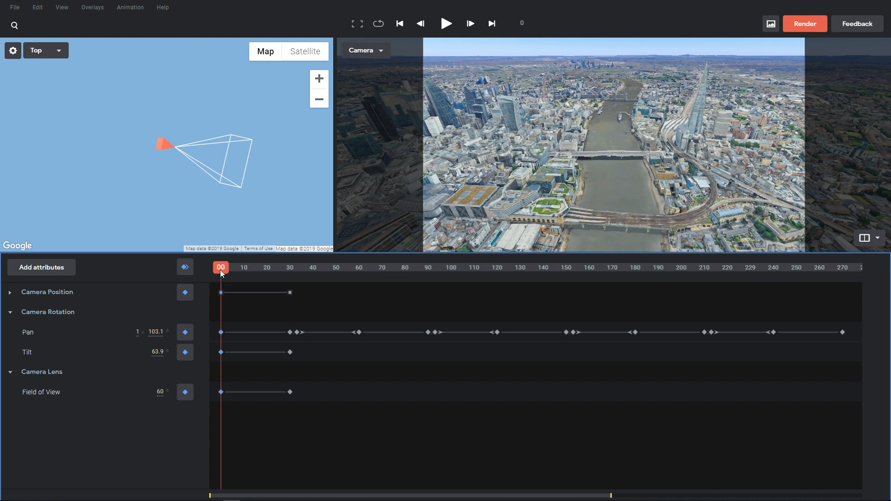
pyautogui.press('space')
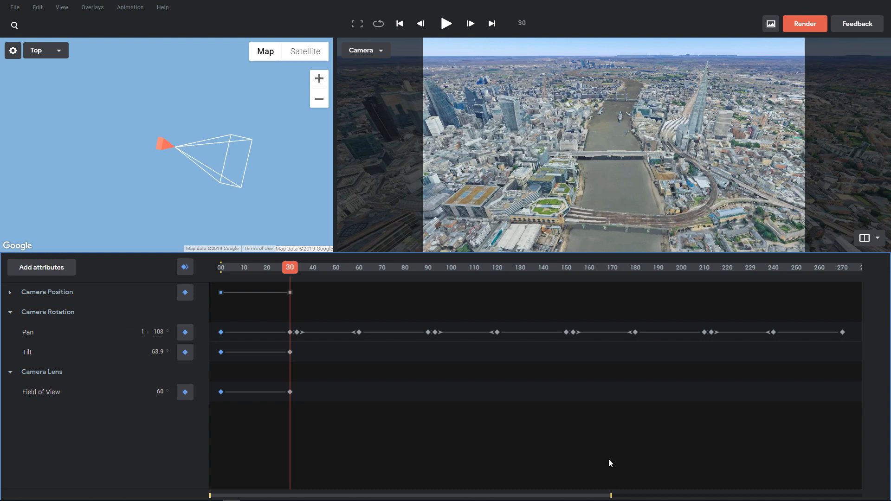
pyautogui.moveTo(528, 486); pyautogui.dragTo(309, 474)
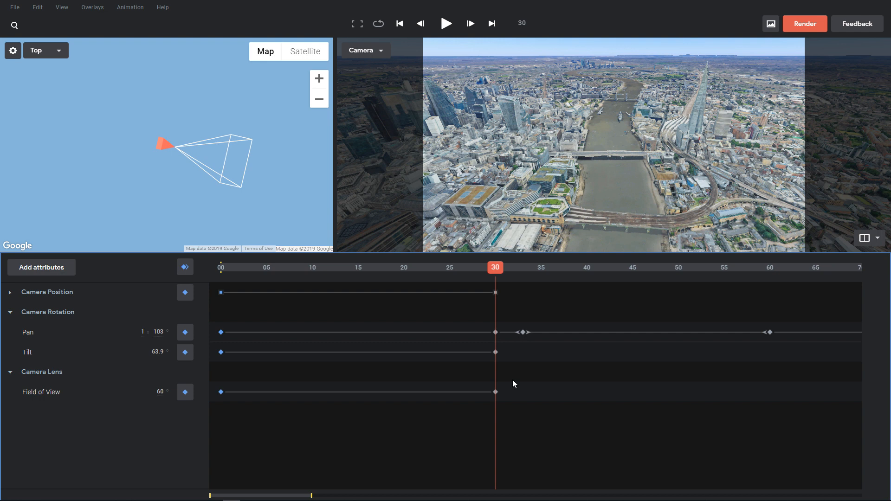
# Examine the first pan move frame by frame from frame 30 to frame 46, and return the playhead to frame 0
pyautogui.press('Right')
pyautogui.press('Right')
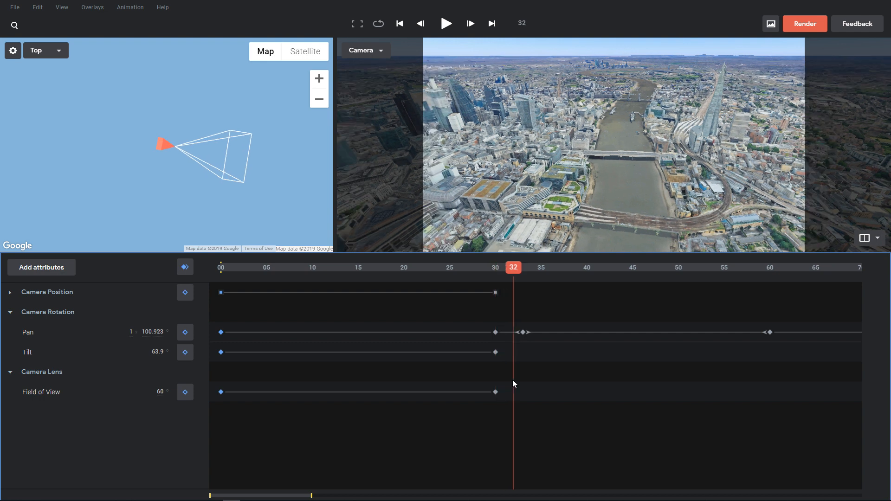
pyautogui.press('Right')
pyautogui.press('Right')
pyautogui.press('Right')
pyautogui.press('Right')
pyautogui.press('Right')
pyautogui.press('Right')
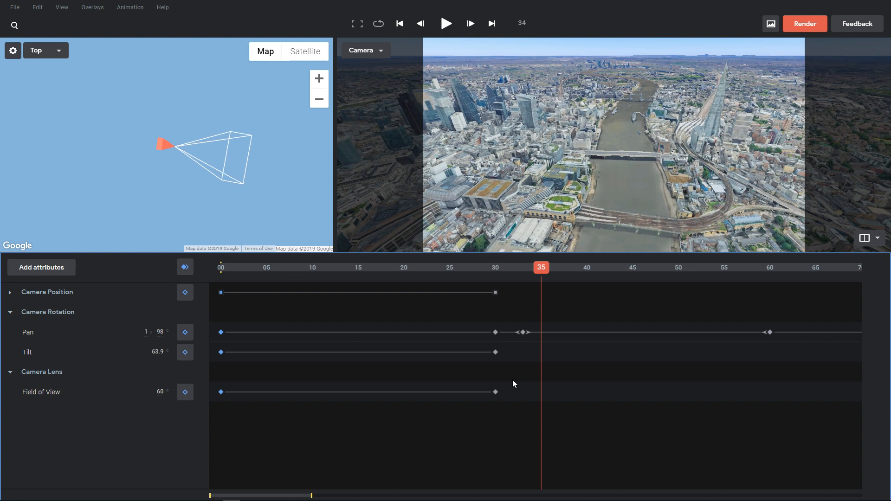
pyautogui.press('Right')
pyautogui.press('Right')
pyautogui.press('Right')
pyautogui.press('Right')
pyautogui.press('Right')
pyautogui.press('Right')
pyautogui.press('Right')
pyautogui.press('Right')
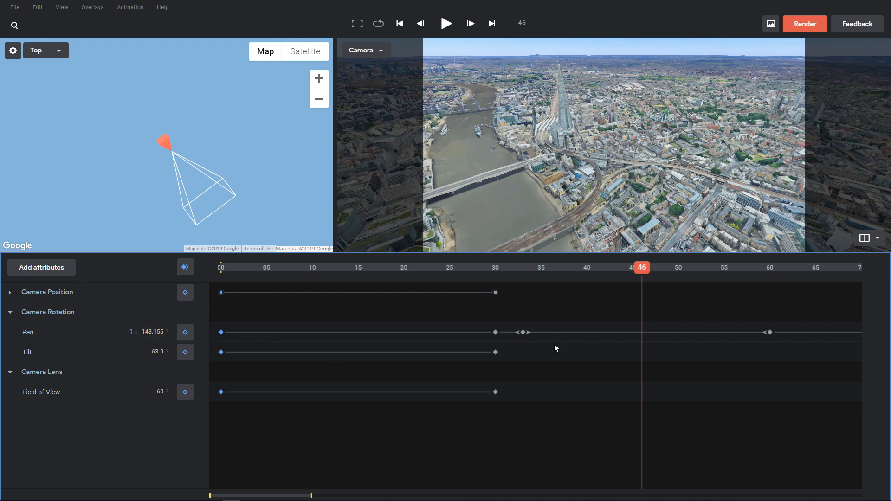
pyautogui.moveTo(643, 271); pyautogui.dragTo(152, 269)
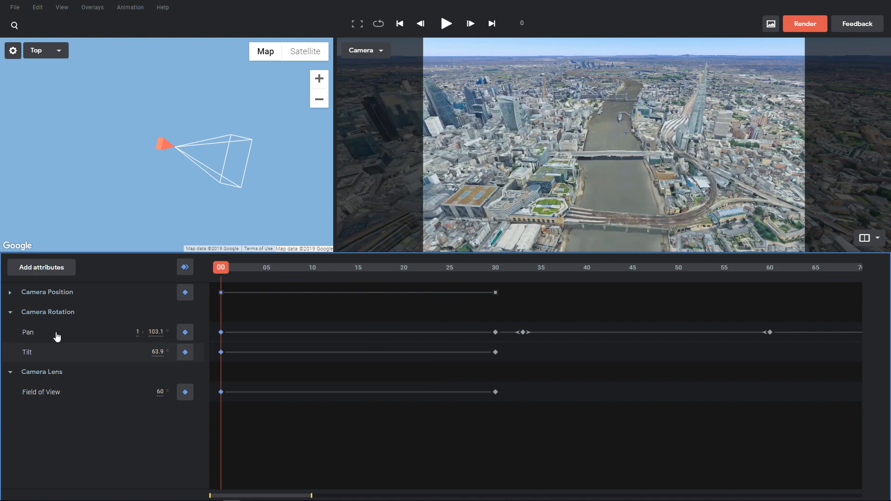
# Display the Pan speed graph, make the timeline area taller and widen the visible range past frame 450
pyautogui.click(91, 338)
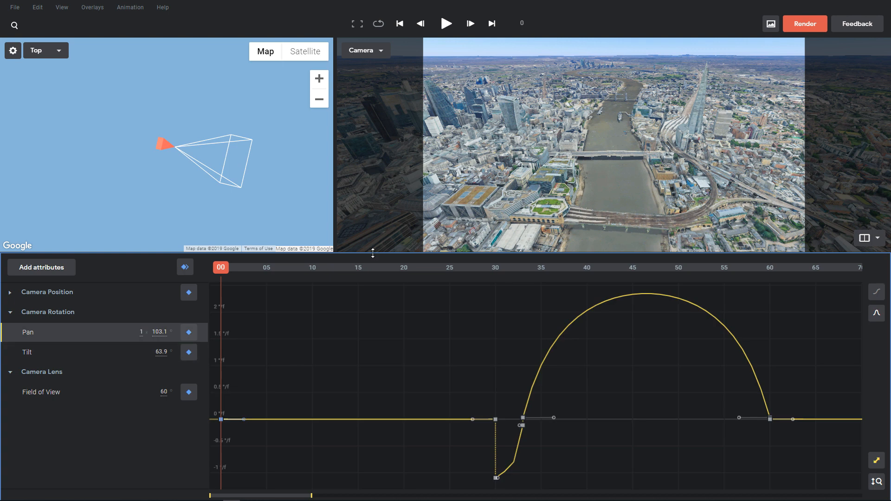
pyautogui.moveTo(373, 254); pyautogui.dragTo(380, 182)
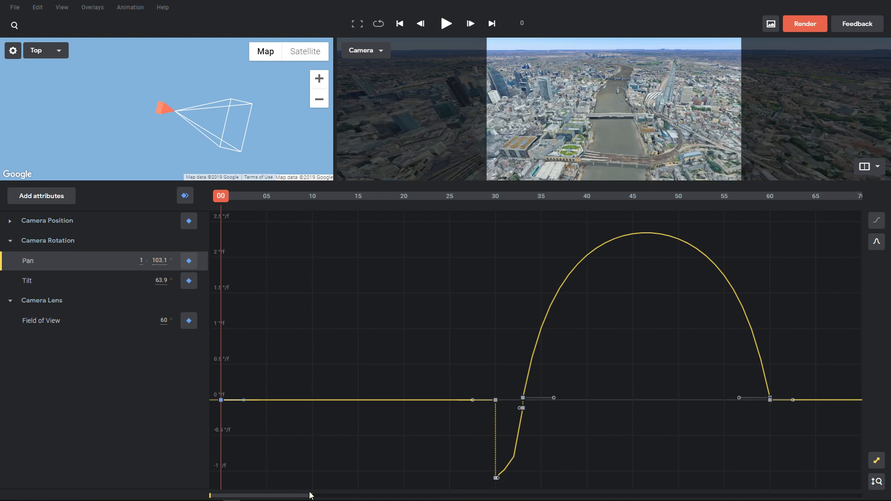
pyautogui.moveTo(311, 495); pyautogui.dragTo(702, 498)
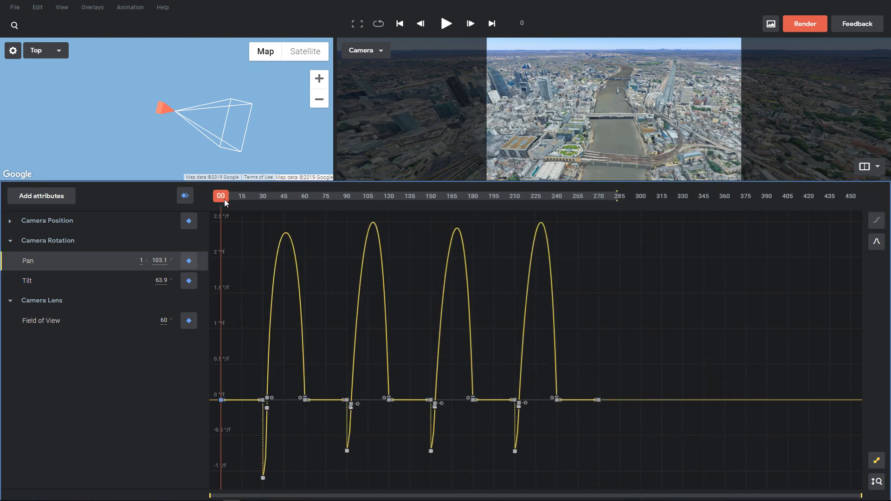
# Examine the pan hold and backward wind-up frame by frame from frame 0 to the Pan keyframe at frame 33
pyautogui.press('Right')
pyautogui.press('Right')
pyautogui.press('Right')
pyautogui.press('Right')
pyautogui.press('Right')
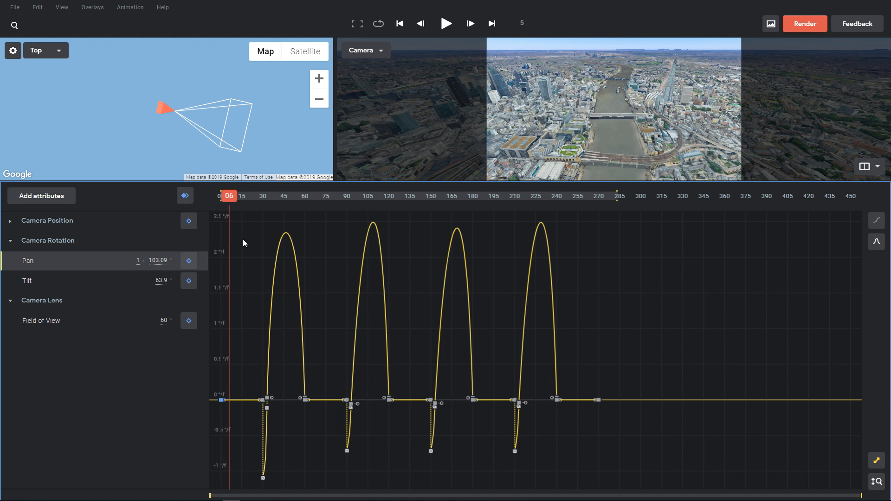
pyautogui.press('Right')
pyautogui.press('Right')
pyautogui.press('Right')
pyautogui.press('Right')
pyautogui.press('Right')
pyautogui.press('Right')
pyautogui.press('Right')
pyautogui.press('Right')
pyautogui.press('Right')
pyautogui.press('Right')
pyautogui.press('Right')
pyautogui.press('Right')
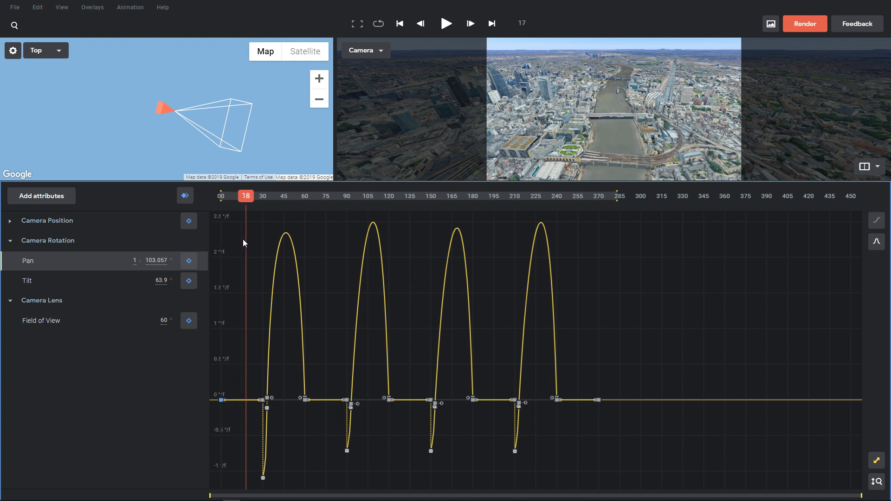
pyautogui.press('Right')
pyautogui.press('Right')
pyautogui.press('Right')
pyautogui.press('Right')
pyautogui.press('Right')
pyautogui.press('Right')
pyautogui.press('Right')
pyautogui.press('Right')
pyautogui.press('Right')
pyautogui.press('Right')
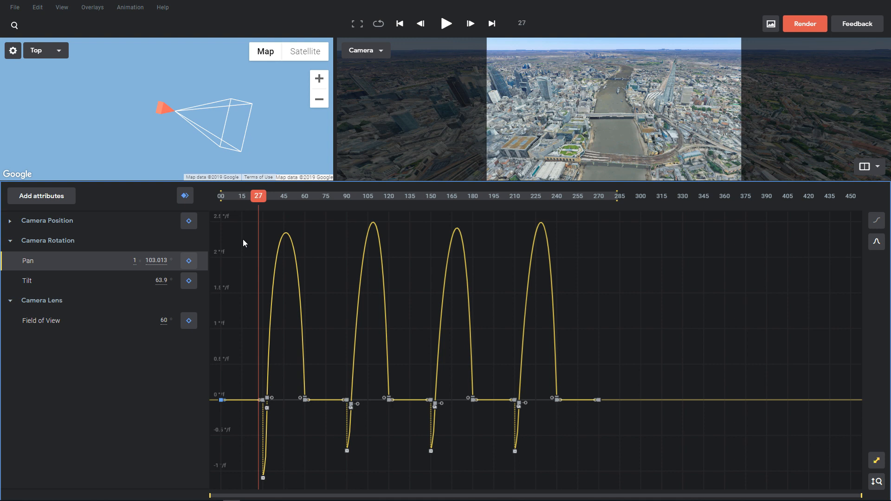
pyautogui.press('Right')
pyautogui.press('Right')
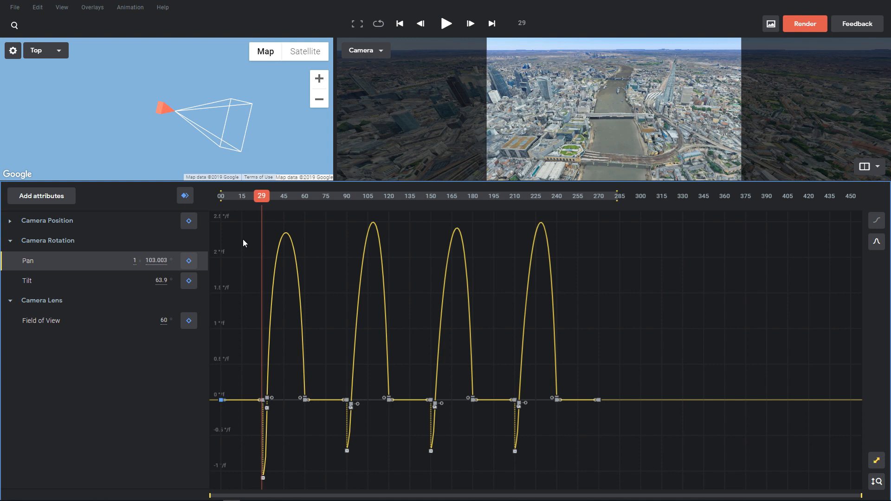
pyautogui.press('Right')
pyautogui.press('Right')
pyautogui.press('Right')
pyautogui.press('Right')
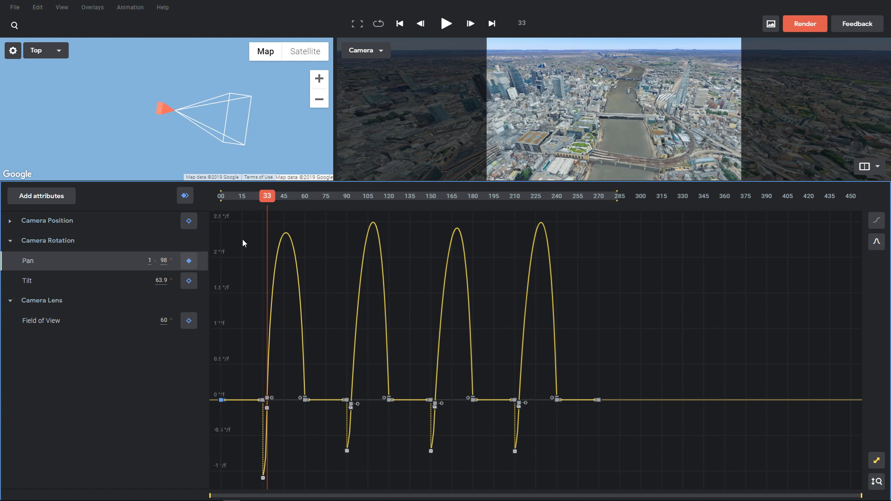
# Examine the first fast pan swing and the following hold frame by frame, advancing from frame 33 to frame 78
pyautogui.press('Right')
pyautogui.press('Right')
pyautogui.press('Right')
pyautogui.press('Right')
pyautogui.press('Right')
pyautogui.press('Right')
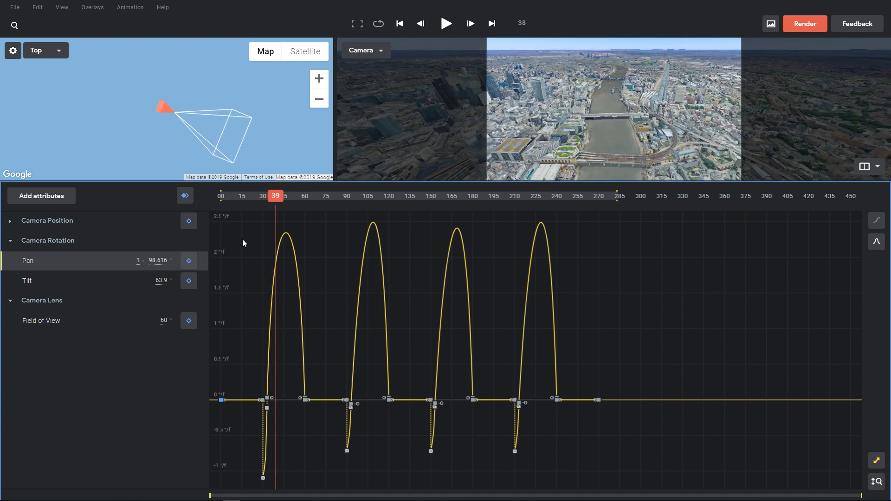
pyautogui.press('Right')
pyautogui.press('Right')
pyautogui.press('Right')
pyautogui.press('Right')
pyautogui.press('Right')
pyautogui.press('Right')
pyautogui.press('Right')
pyautogui.press('Right')
pyautogui.press('Right')
pyautogui.press('Right')
pyautogui.press('Right')
pyautogui.press('Right')
pyautogui.press('Right')
pyautogui.press('Right')
pyautogui.press('Right')
pyautogui.press('Right')
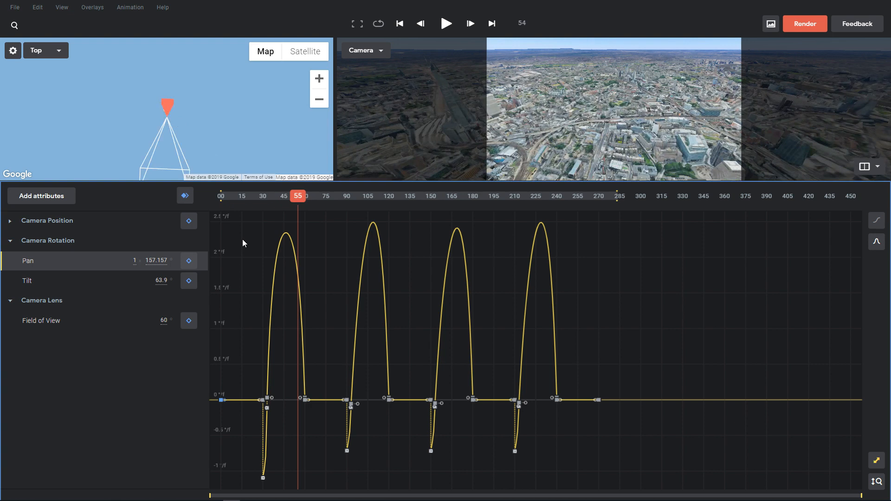
pyautogui.press('Right')
pyautogui.press('Right')
pyautogui.press('Right')
pyautogui.press('Right')
pyautogui.press('Right')
pyautogui.press('Right')
pyautogui.press('Right')
pyautogui.press('Right')
pyautogui.press('Right')
pyautogui.press('Right')
pyautogui.press('Right')
pyautogui.press('Right')
pyautogui.press('Right')
pyautogui.press('Right')
pyautogui.press('Right')
pyautogui.press('Right')
pyautogui.press('Right')
pyautogui.press('Right')
pyautogui.press('Right')
pyautogui.press('Right')
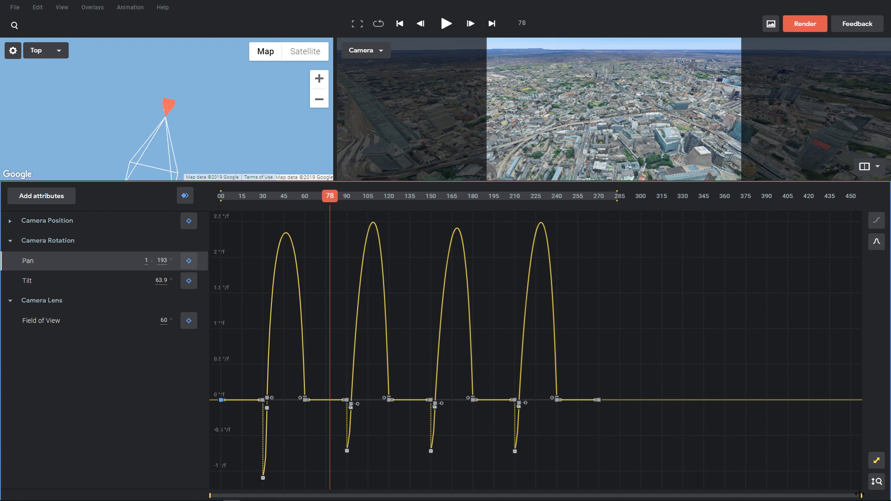
# Narrow the visible timeline to about 240 frames and examine the second pan wind-up frame by frame up to frame 93
pyautogui.moveTo(859, 495); pyautogui.dragTo(555, 480)
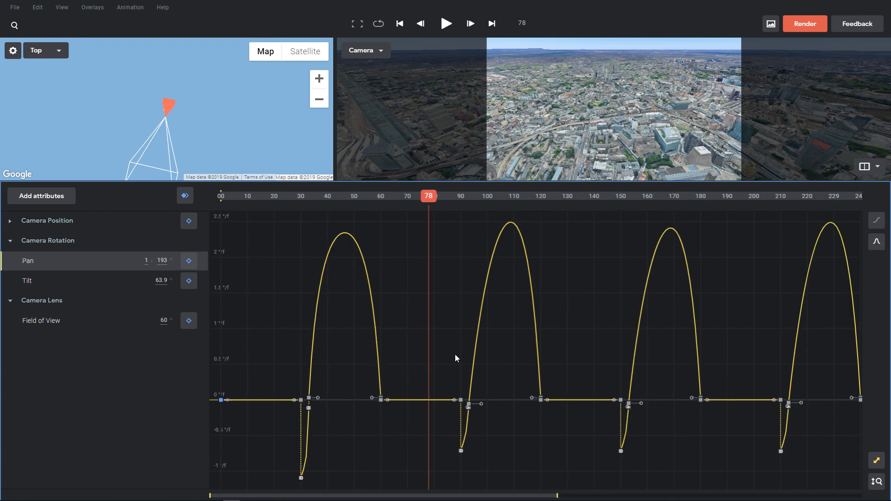
pyautogui.press('Right')
pyautogui.press('Right')
pyautogui.press('Right')
pyautogui.press('Right')
pyautogui.press('Right')
pyautogui.press('Right')
pyautogui.press('Right')
pyautogui.press('Right')
pyautogui.press('Right')
pyautogui.press('Right')
pyautogui.press('Right')
pyautogui.press('Right')
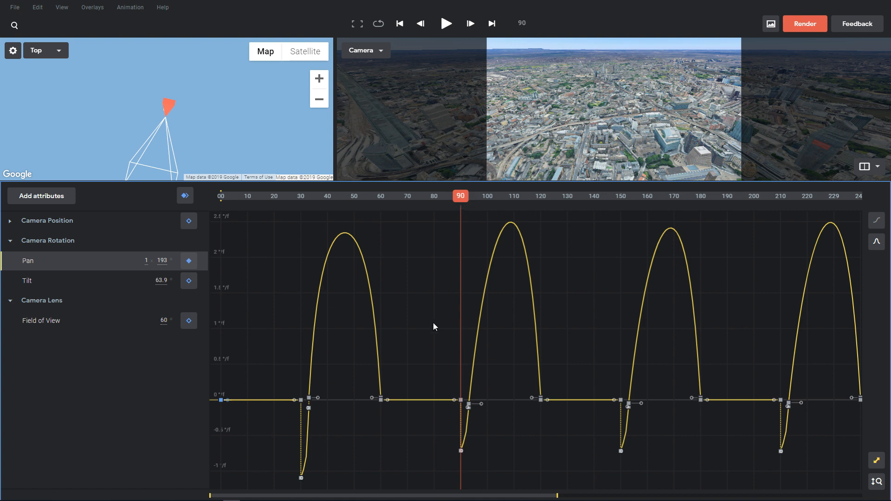
pyautogui.press('Right')
pyautogui.press('Right')
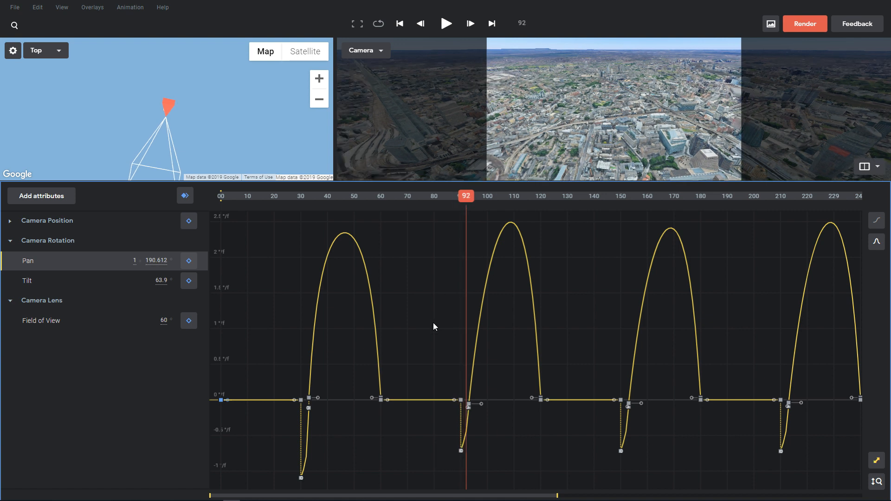
pyautogui.press('Right')
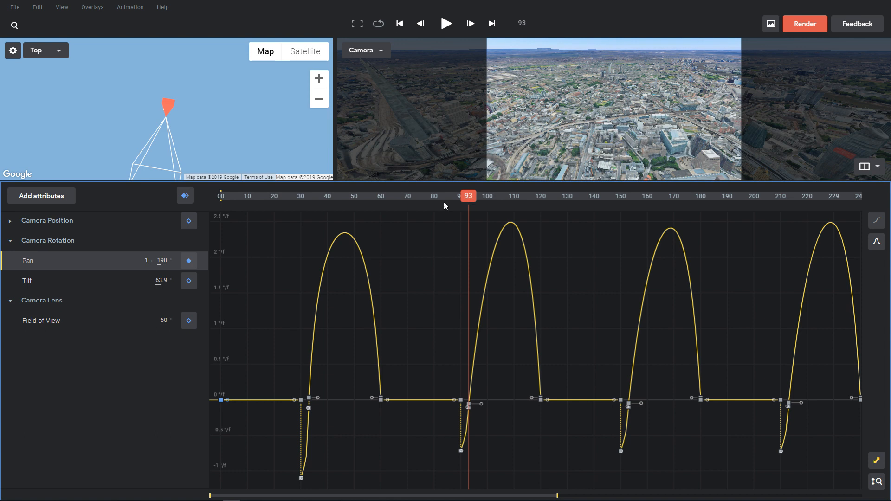
# Play back the second pan wind-up and swing in the camera view
pyautogui.click(418, 207)
pyautogui.press('space')
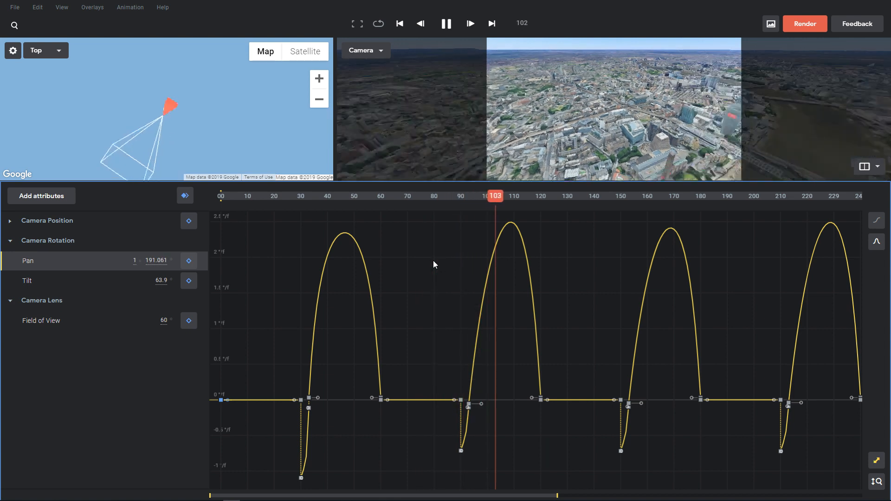
pyautogui.press('space')
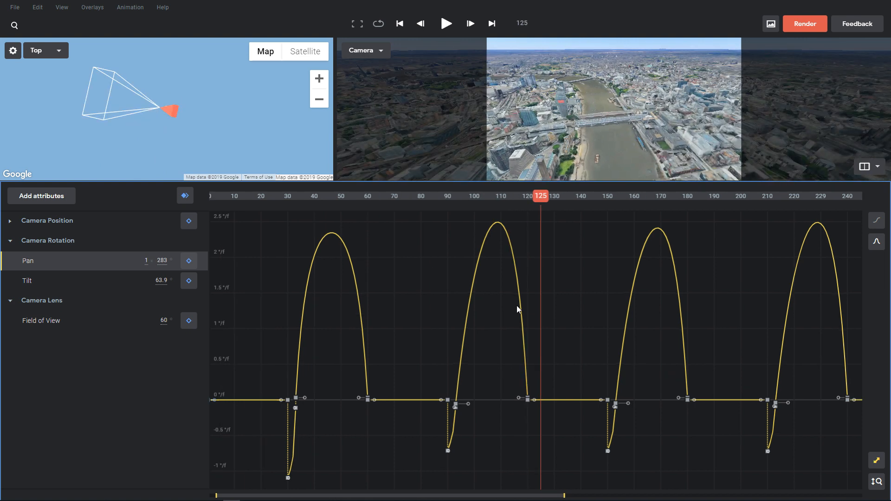
# Examine the end of the hold and the second backward wind-up again frame by frame up to frame 92
pyautogui.moveTo(478, 211); pyautogui.dragTo(430, 236)
pyautogui.press('Right')
pyautogui.press('Right')
pyautogui.press('Right')
pyautogui.press('Right')
pyautogui.press('Right')
pyautogui.press('Right')
pyautogui.press('Right')
pyautogui.press('Right')
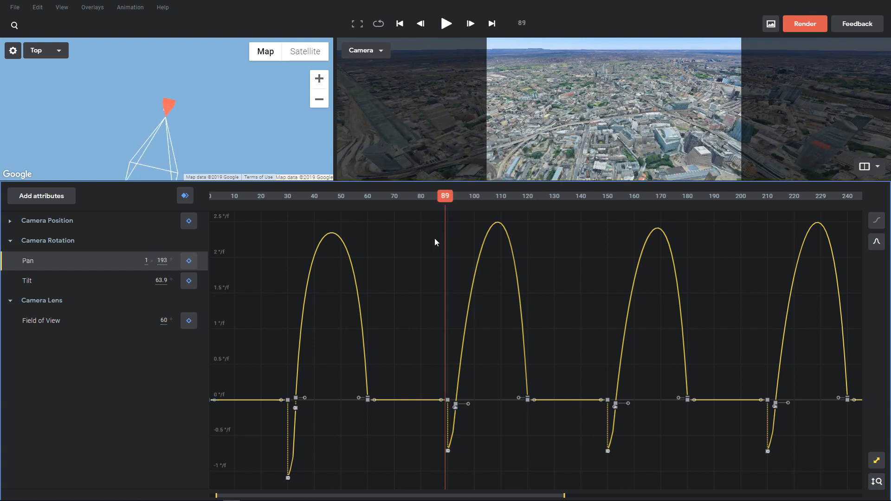
pyautogui.press('Right')
pyautogui.press('Right')
pyautogui.press('Right')
pyautogui.press('Right')
pyautogui.press('Right')
pyautogui.press('Right')
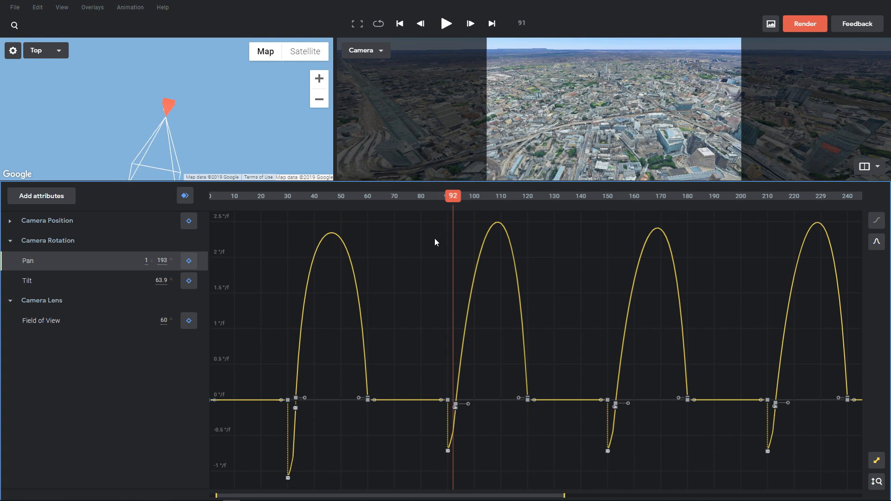
# Examine the second fast pan swing frame by frame, advancing from frame 92 to frame 121
pyautogui.press('Right')
pyautogui.press('Right')
pyautogui.press('Right')
pyautogui.press('Right')
pyautogui.press('Right')
pyautogui.press('Right')
pyautogui.press('Right')
pyautogui.press('Right')
pyautogui.press('Right')
pyautogui.press('Right')
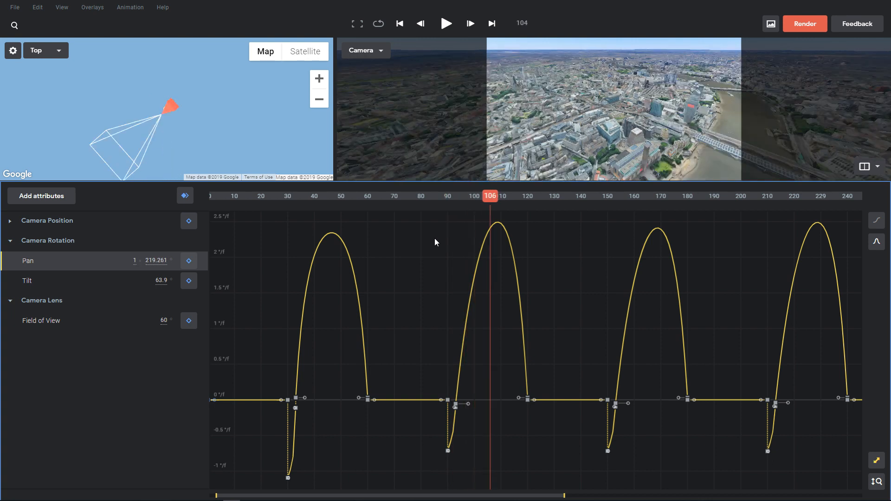
pyautogui.press('Right')
pyautogui.press('Right')
pyautogui.press('Right')
pyautogui.press('Right')
pyautogui.press('Right')
pyautogui.press('Right')
pyautogui.press('Right')
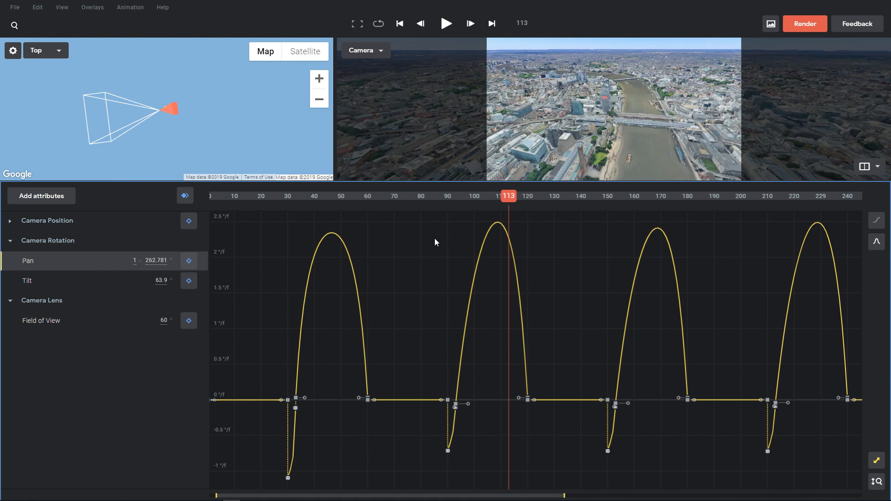
pyautogui.press('Right')
pyautogui.press('Right')
pyautogui.press('Right')
pyautogui.press('Right')
pyautogui.press('Right')
pyautogui.press('Right')
pyautogui.press('Right')
pyautogui.press('Right')
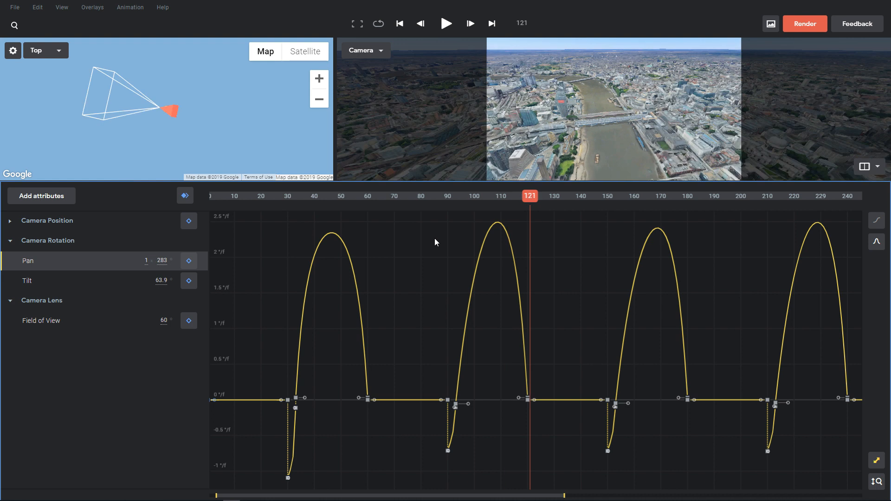
# Examine the hold after the second swing frame by frame, advancing from frame 121 to the wind-up at frame 150
pyautogui.press('Right')
pyautogui.press('Right')
pyautogui.press('Right')
pyautogui.press('Right')
pyautogui.press('Right')
pyautogui.press('Right')
pyautogui.press('Right')
pyautogui.press('Right')
pyautogui.press('Right')
pyautogui.press('Right')
pyautogui.press('Right')
pyautogui.press('Right')
pyautogui.press('Right')
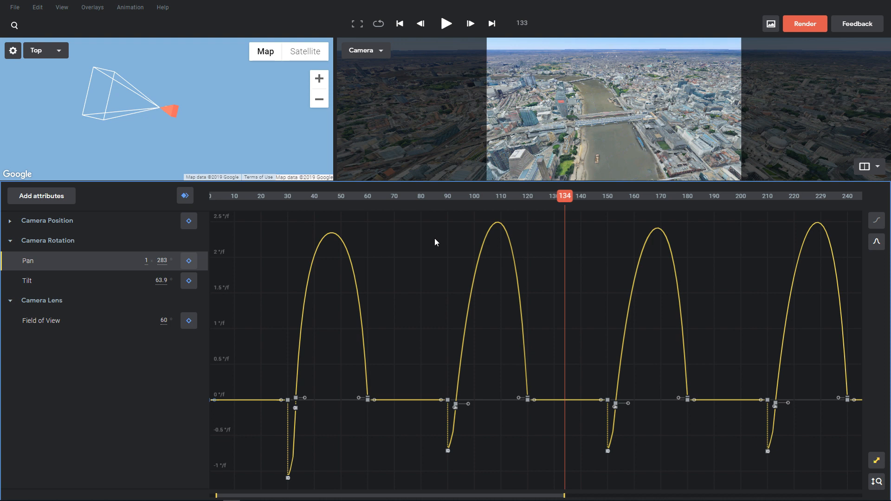
pyautogui.press('Right')
pyautogui.press('Right')
pyautogui.press('Right')
pyautogui.press('Right')
pyautogui.press('Right')
pyautogui.press('Right')
pyautogui.press('Right')
pyautogui.press('Right')
pyautogui.press('Right')
pyautogui.press('Right')
pyautogui.press('Right')
pyautogui.press('Right')
pyautogui.press('Right')
pyautogui.press('Right')
pyautogui.press('Right')
pyautogui.press('Right')
pyautogui.press('Right')
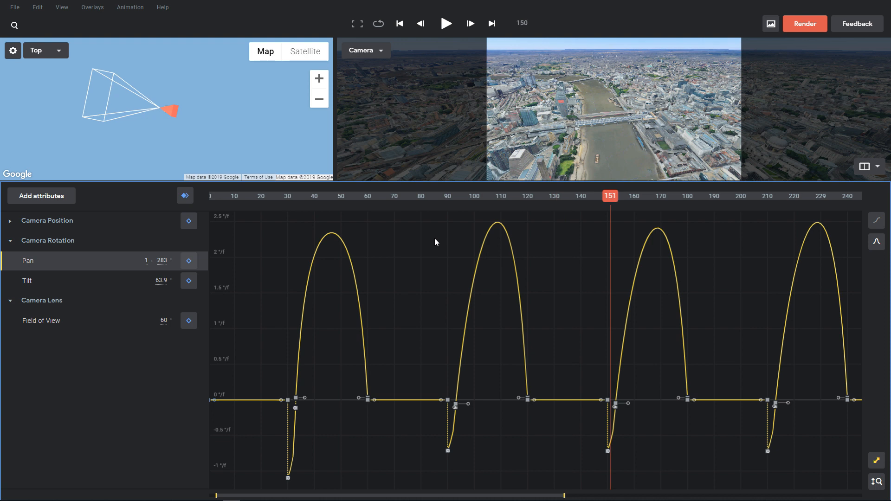
# Examine the third pan wind-up and the start of its swing frame by frame up to frame 164
pyautogui.press('Right')
pyautogui.press('Right')
pyautogui.press('Right')
pyautogui.press('Right')
pyautogui.press('Right')
pyautogui.press('Right')
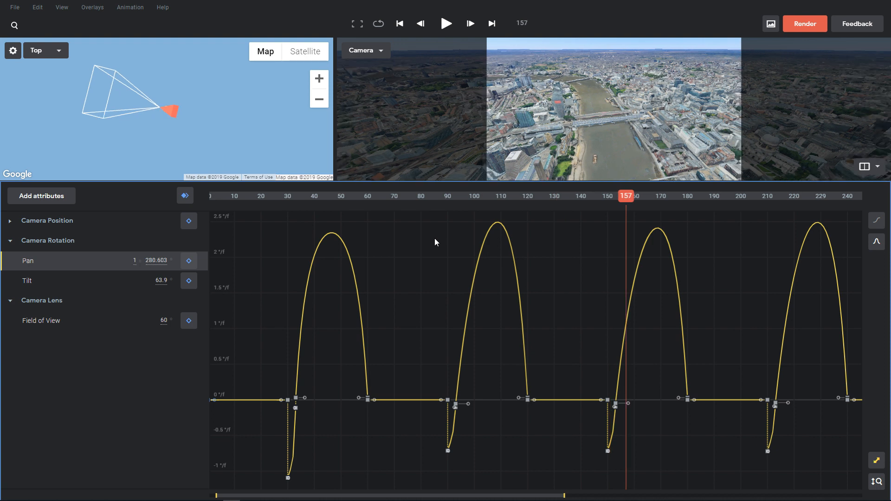
pyautogui.press('Right')
pyautogui.press('Right')
pyautogui.press('Right')
pyautogui.press('Right')
pyautogui.press('Right')
pyautogui.press('Right')
pyautogui.press('Right')
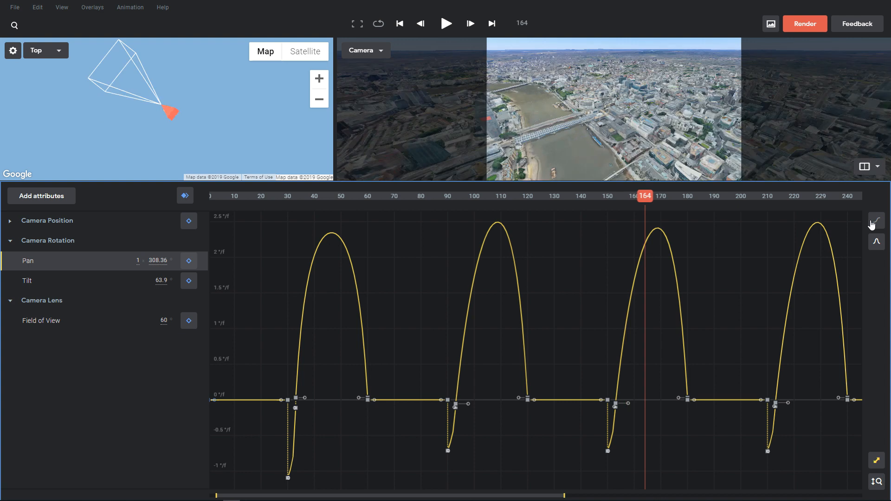
# Display the Pan value graph instead of the speed graph and widen the visible timeline past frame 450
pyautogui.click(877, 222)
pyautogui.moveTo(646, 200); pyautogui.dragTo(594, 260)
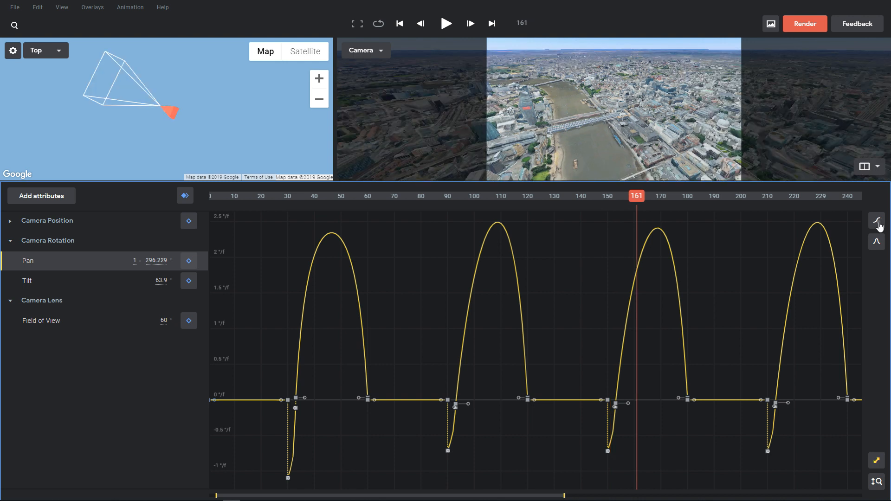
pyautogui.click(877, 221)
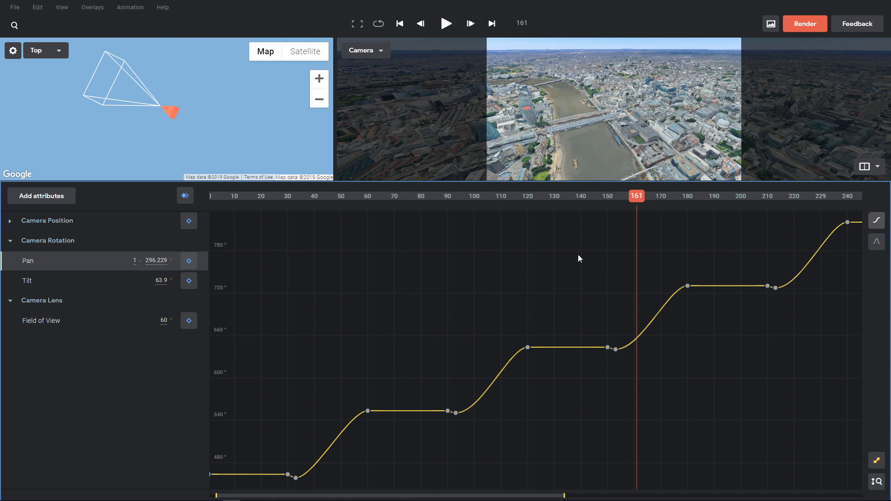
pyautogui.click(328, 437)
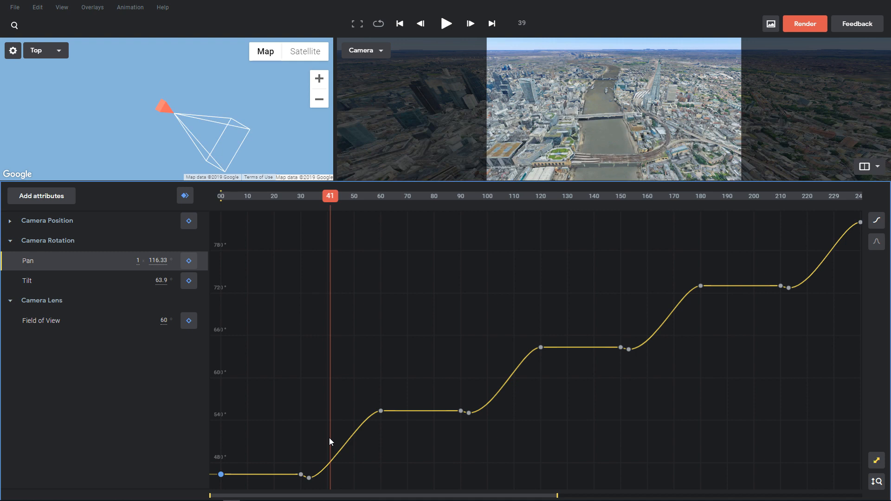
pyautogui.moveTo(557, 496); pyautogui.dragTo(721, 499)
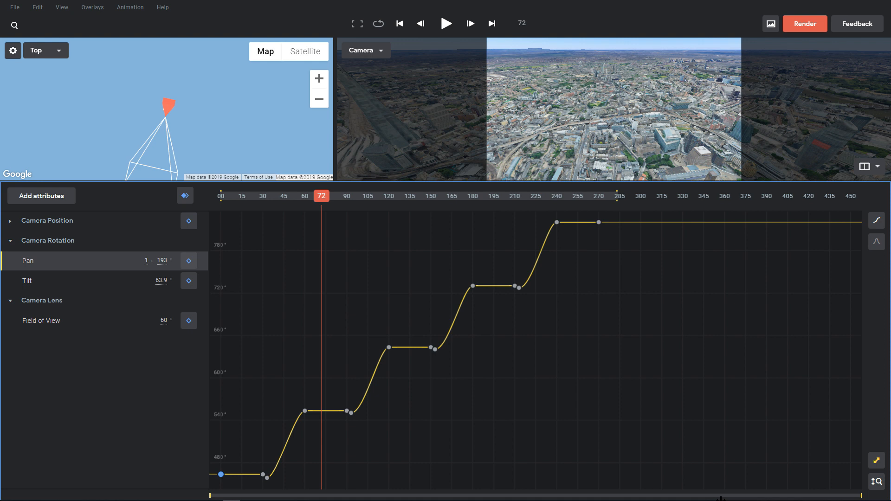
# Narrow the keyframe timeline to about 105 frames and inspect the easing options of the Pan keyframes at frames 33 and 60
pyautogui.moveTo(721, 499); pyautogui.dragTo(726, 490)
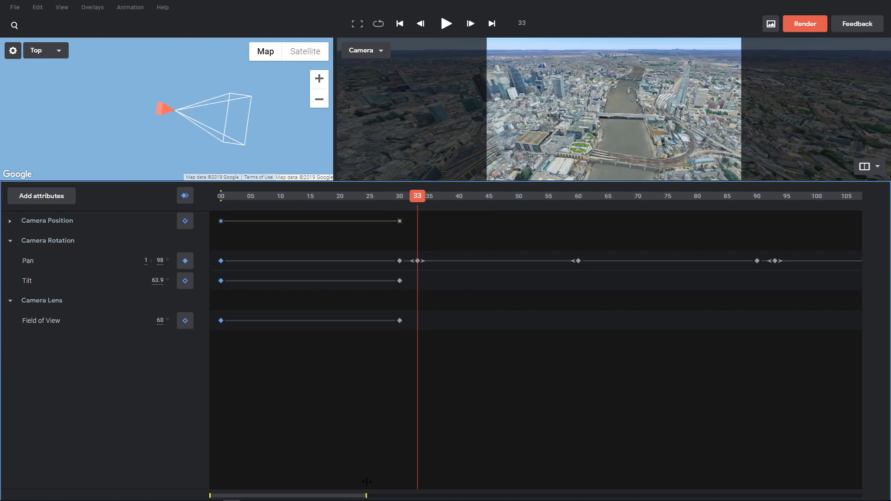
pyautogui.click(219, 197)
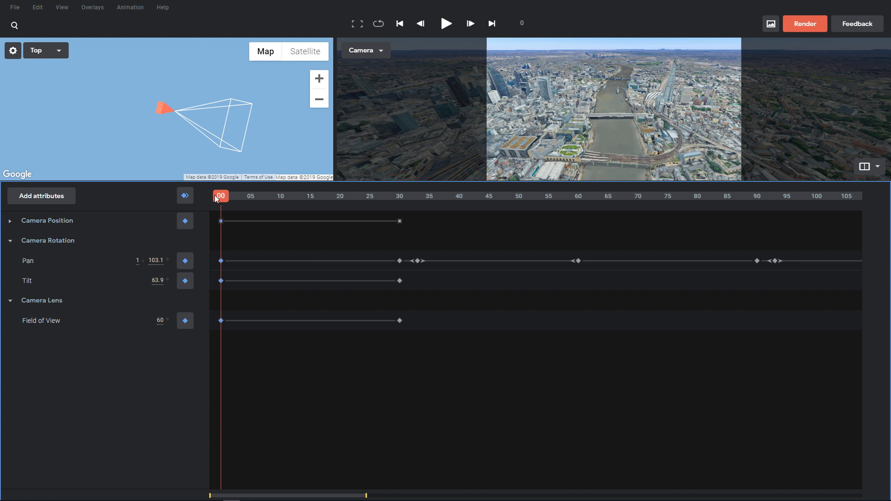
pyautogui.moveTo(410, 253); pyautogui.dragTo(436, 270)
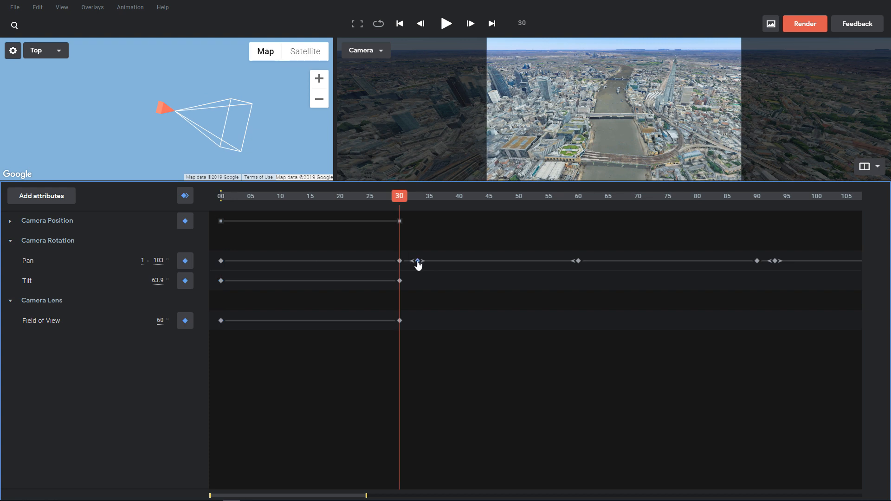
pyautogui.rightClick(418, 262)
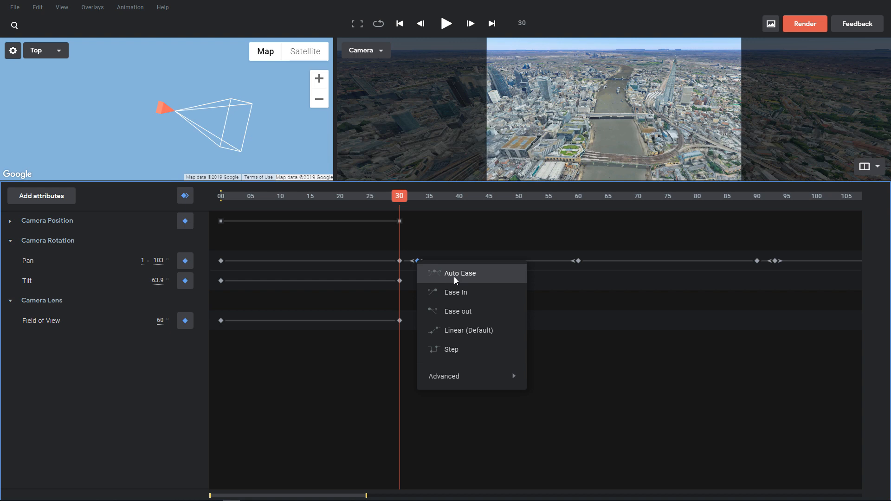
pyautogui.click(541, 241)
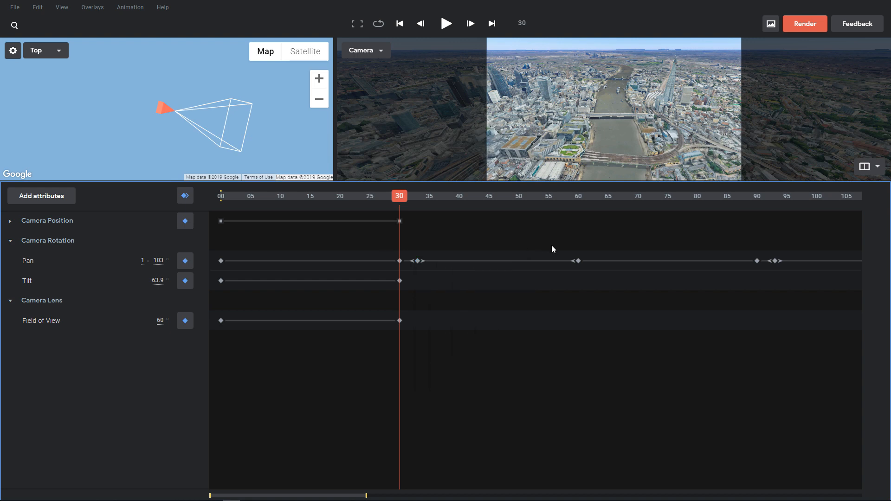
pyautogui.moveTo(552, 246); pyautogui.dragTo(595, 273)
pyautogui.rightClick(579, 263)
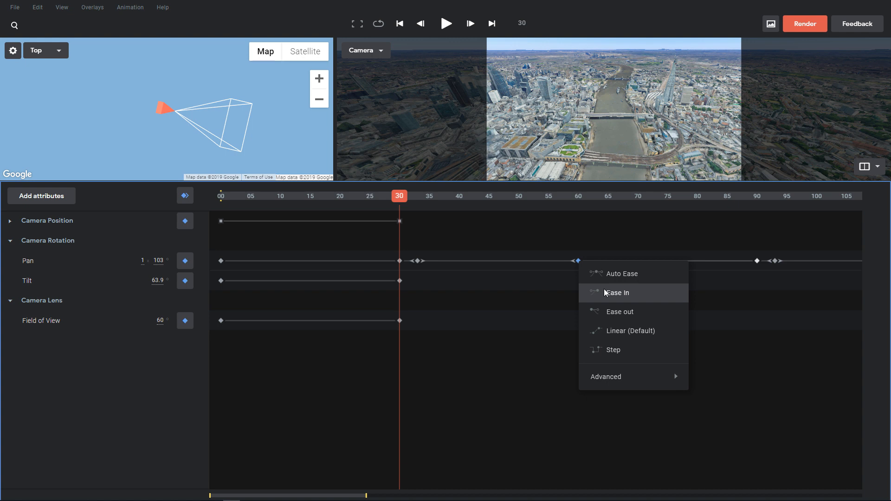
pyautogui.click(127, 268)
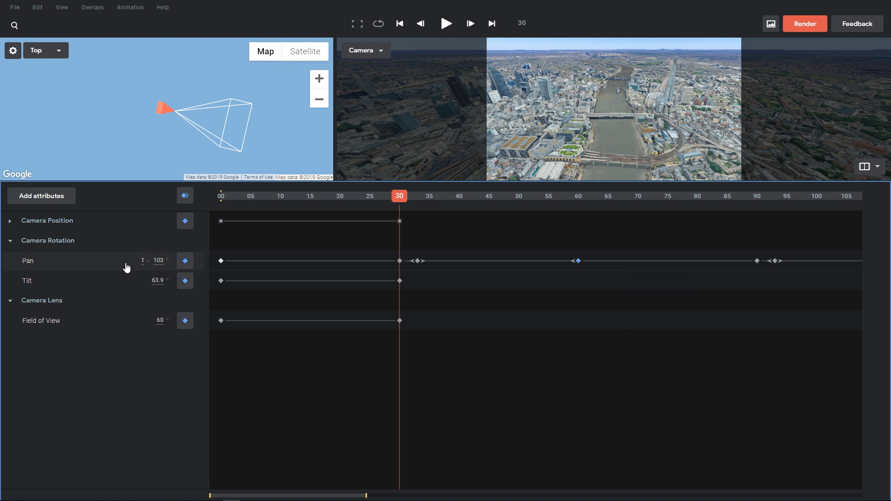
# Examine the Pan value graph with the playhead at frame 0 and the visible range widened past frame 450
pyautogui.click(127, 267)
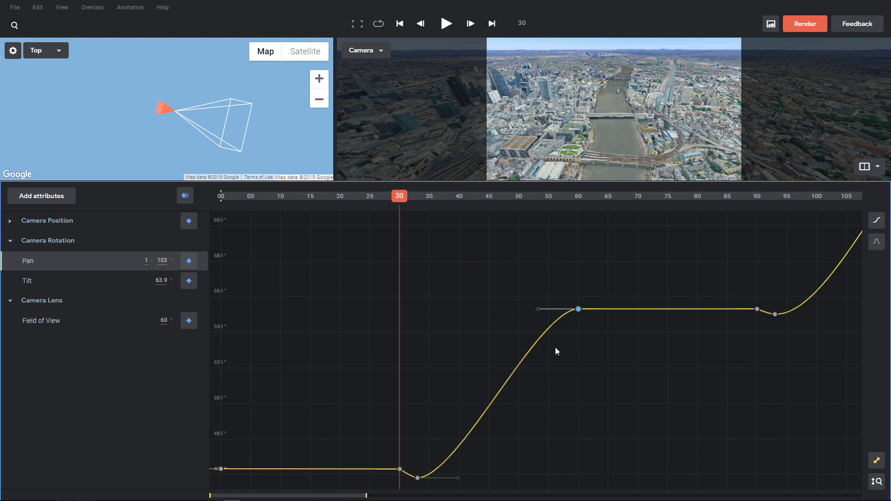
pyautogui.moveTo(400, 198); pyautogui.dragTo(168, 202)
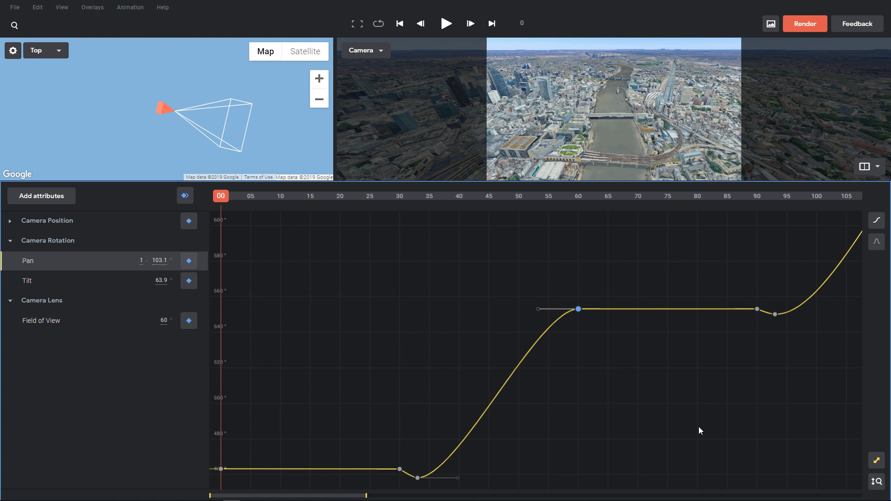
pyautogui.moveTo(370, 488)
pyautogui.moveTo(370, 496); pyautogui.dragTo(655, 496)
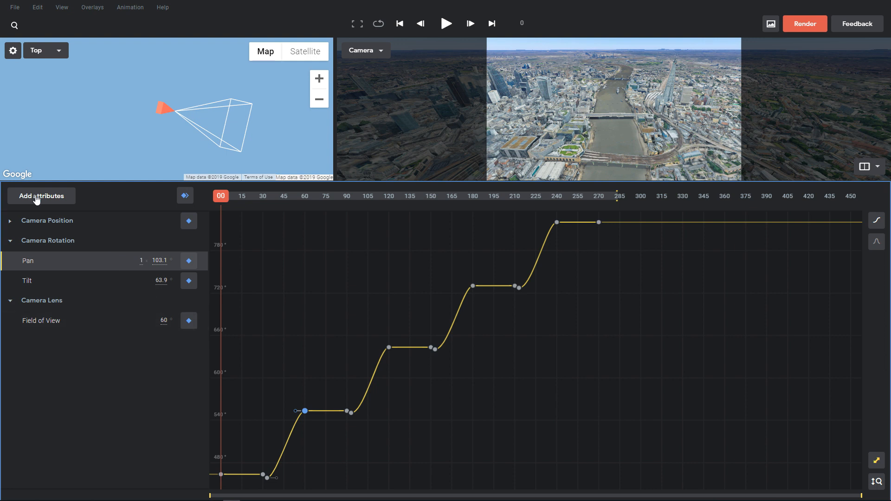
pyautogui.click(133, 198)
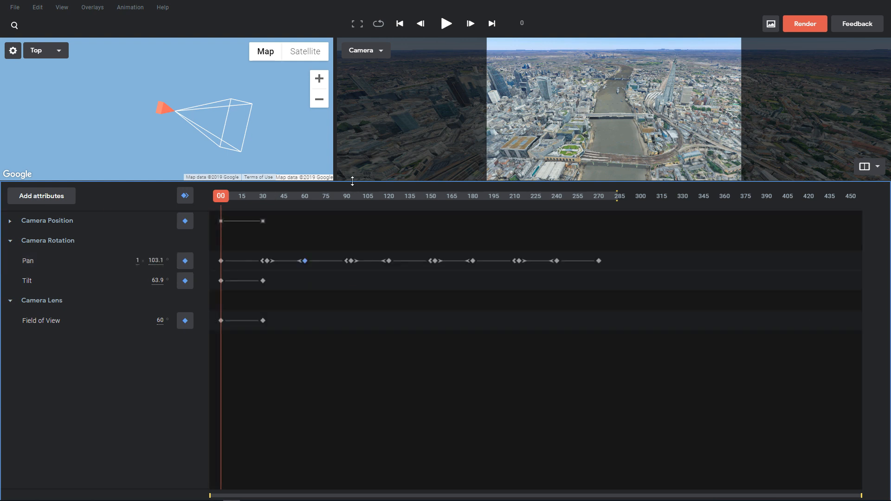
# Shrink the timeline area to enlarge the viewports and add the Time of Day attribute
pyautogui.moveTo(353, 181); pyautogui.dragTo(324, 327)
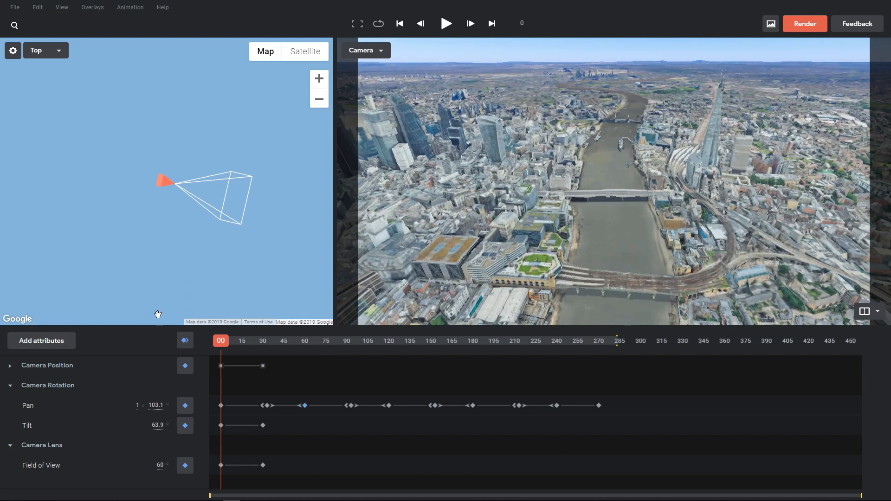
pyautogui.click(41, 340)
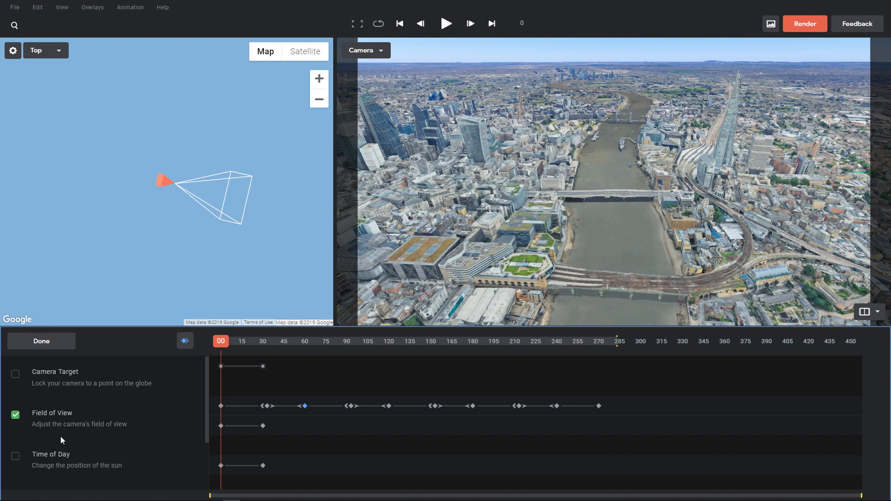
pyautogui.click(15, 457)
pyautogui.click(41, 341)
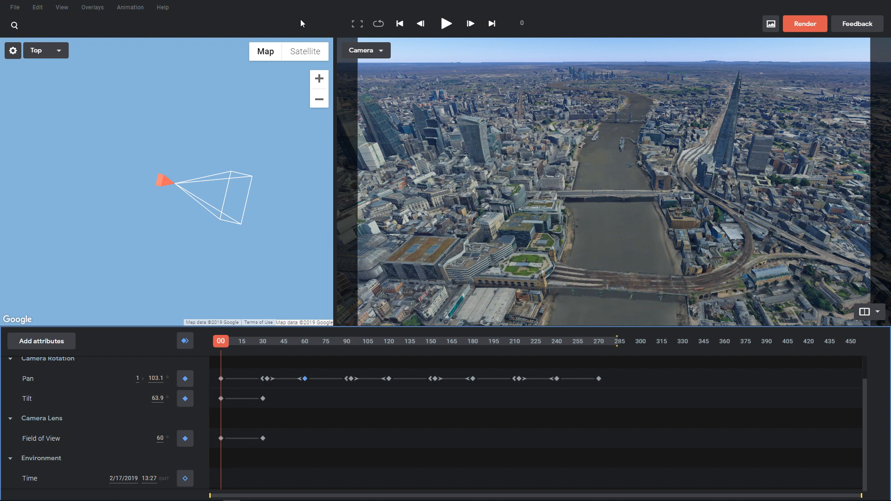
# Switch the layout to a single Camera view, scrub through the animation and return to frame 0
pyautogui.click(877, 312)
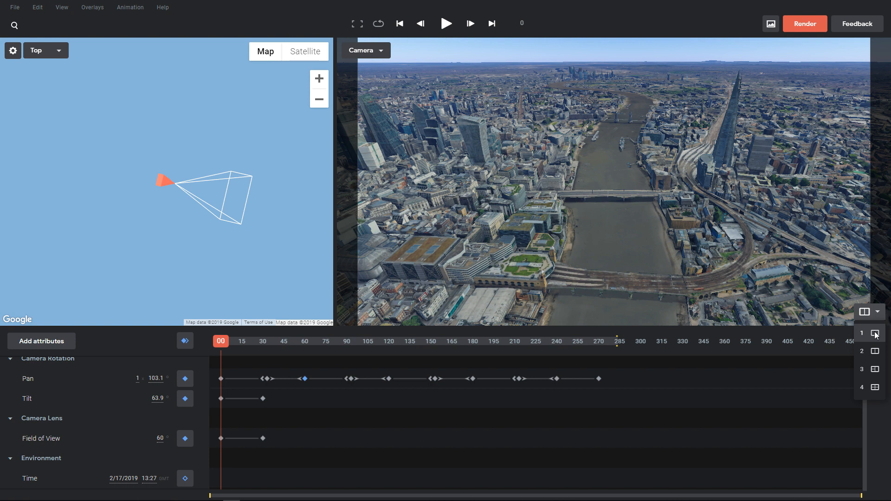
pyautogui.click(875, 336)
pyautogui.moveTo(221, 341); pyautogui.dragTo(227, 382)
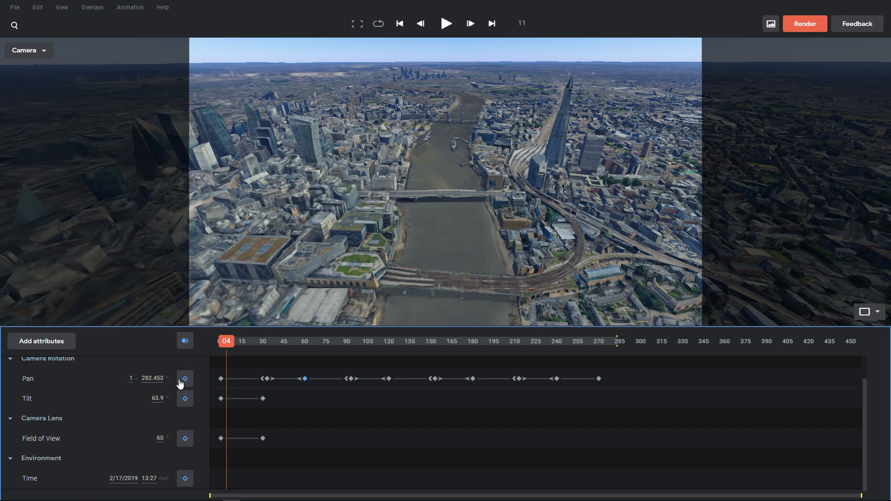
pyautogui.moveTo(180, 383); pyautogui.dragTo(171, 402)
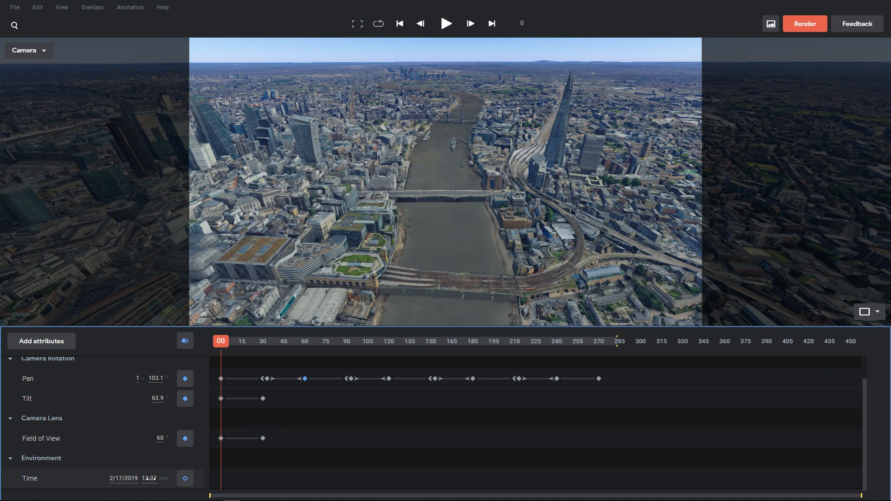
# Set the Environment time to 16:35 and scrub the timeline to preview the lighting up to frame 111
pyautogui.moveTo(150, 479); pyautogui.dragTo(212, 486)
pyautogui.moveTo(150, 478); pyautogui.dragTo(148, 477)
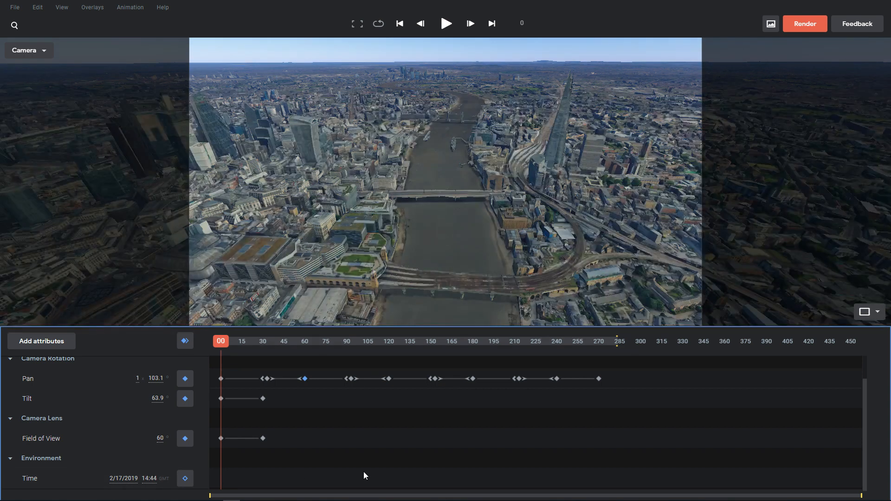
pyautogui.moveTo(364, 472); pyautogui.dragTo(600, 460)
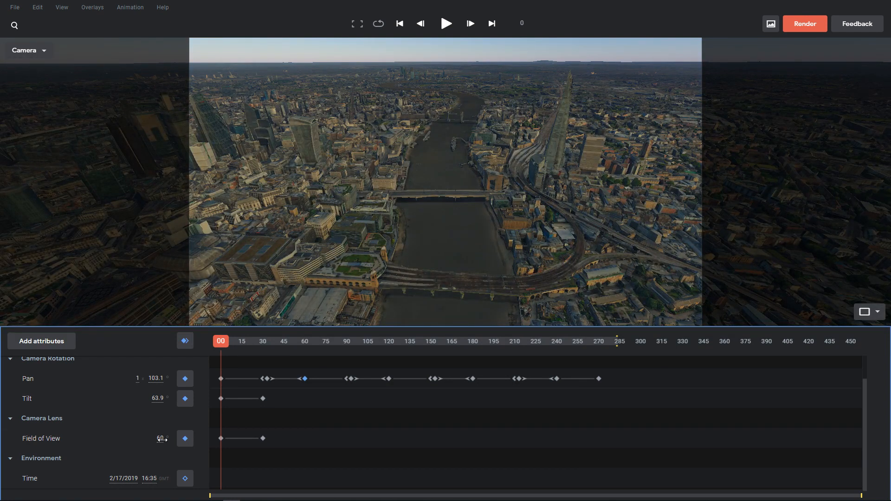
pyautogui.moveTo(221, 344); pyautogui.dragTo(329, 374)
pyautogui.click(298, 361)
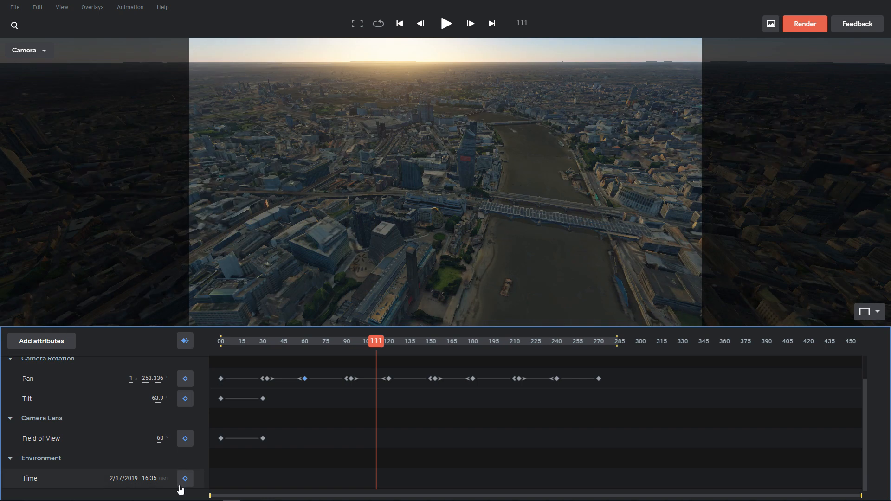
# Set the Environment time to 17:13 and scrub forward from frame 0 to preview the dusk lighting
pyautogui.moveTo(181, 490); pyautogui.dragTo(314, 487)
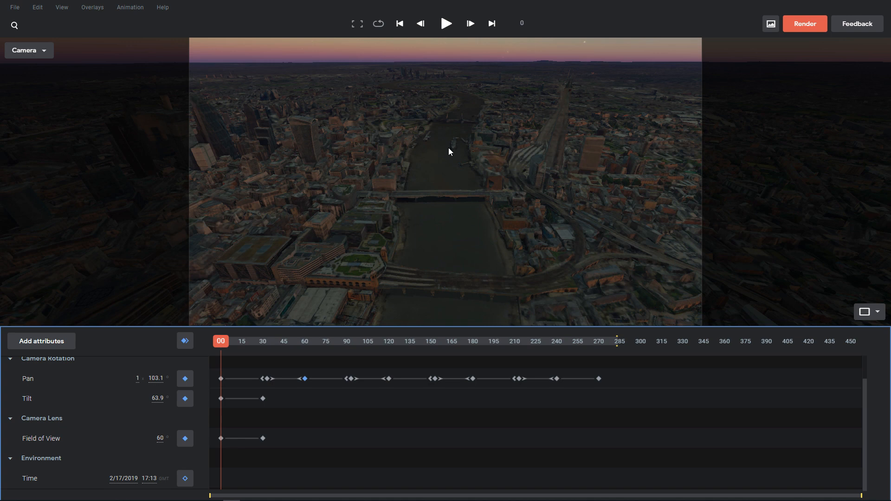
pyautogui.moveTo(221, 341); pyautogui.dragTo(286, 347)
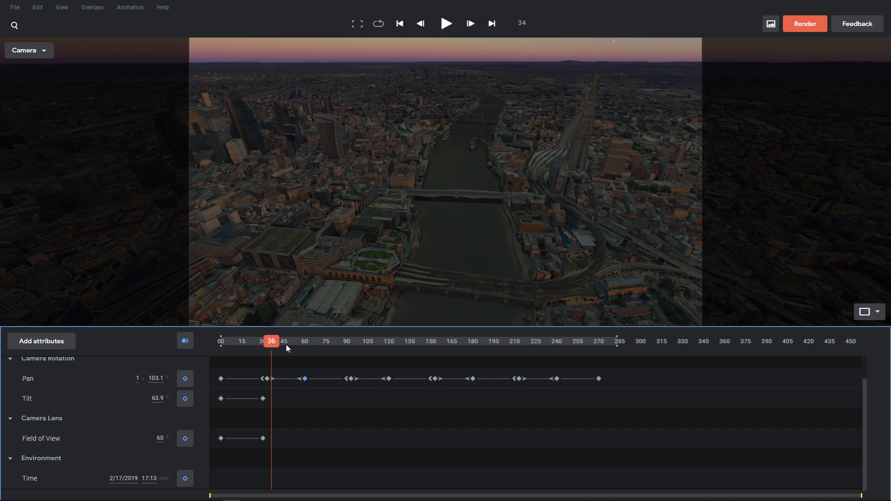
# Switch to the Google Slides presentation and find the Spring Loaded Whip Pan slides
pyautogui.click(28, 345)
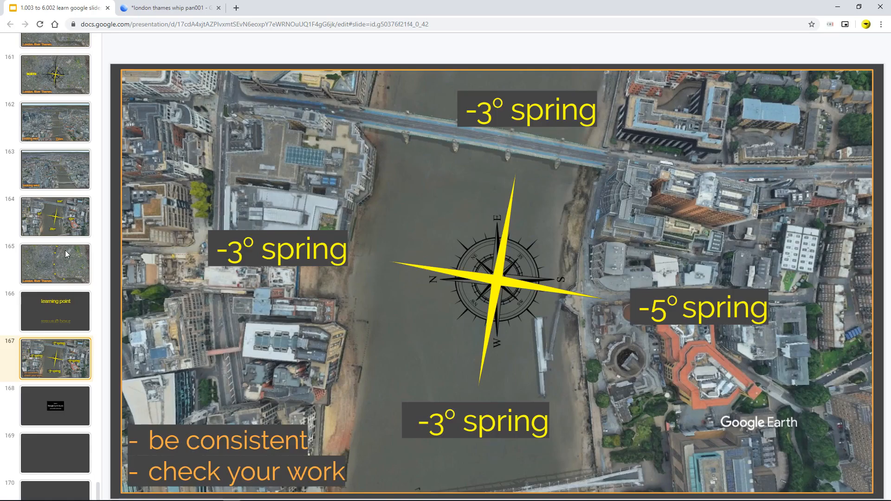
pyautogui.scroll(3, 65, 251)
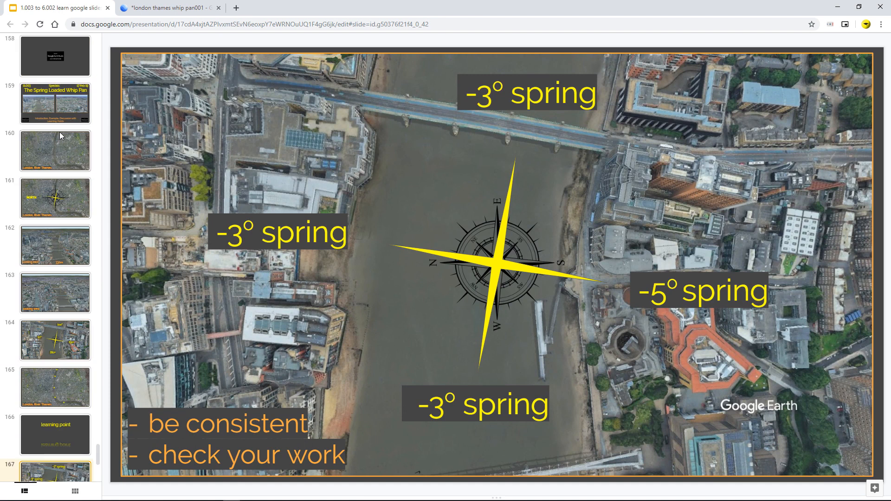